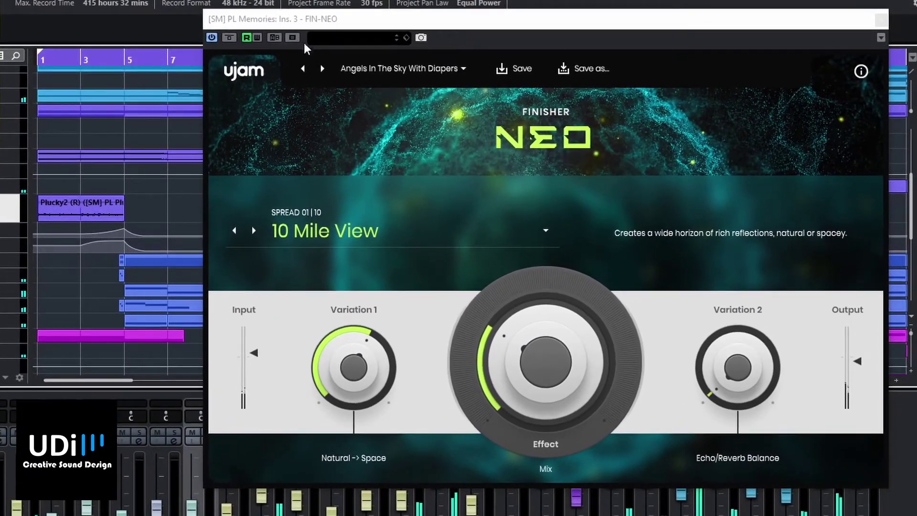
Browse the factory preset categories Spread, Swirl and Inspiration, and view the plug-in's About information.
left_click(388, 68)
mouse_move(387, 79)
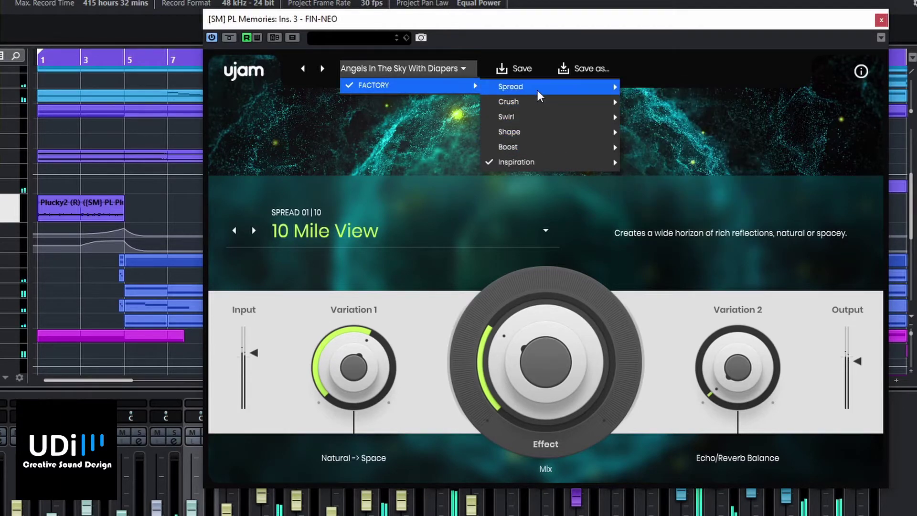
mouse_move(537, 88)
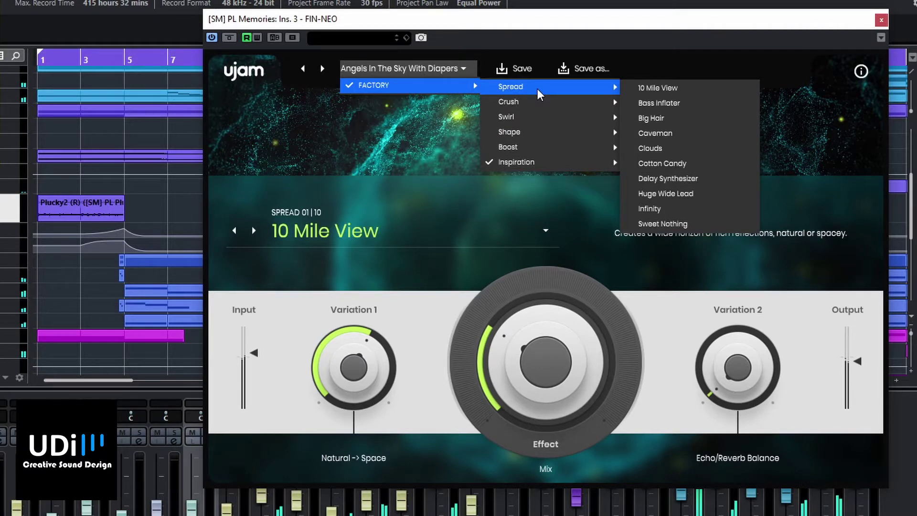
mouse_move(537, 115)
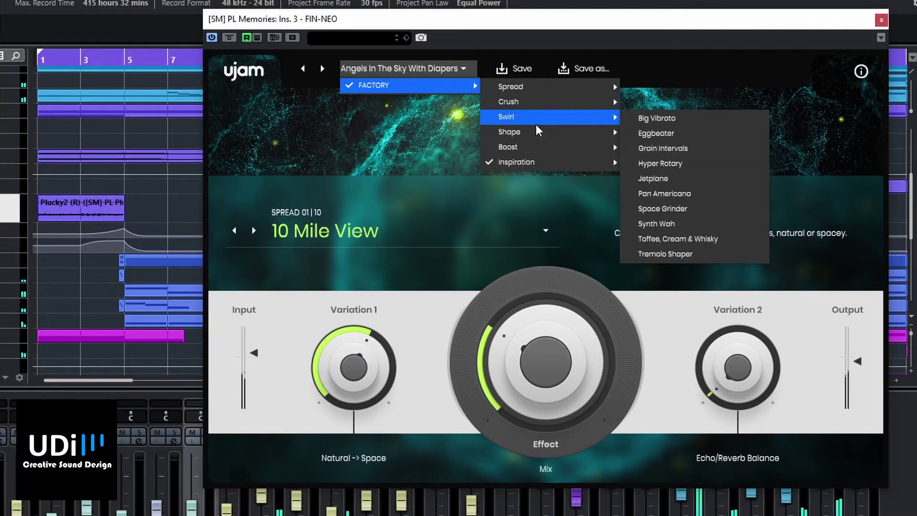
mouse_move(532, 162)
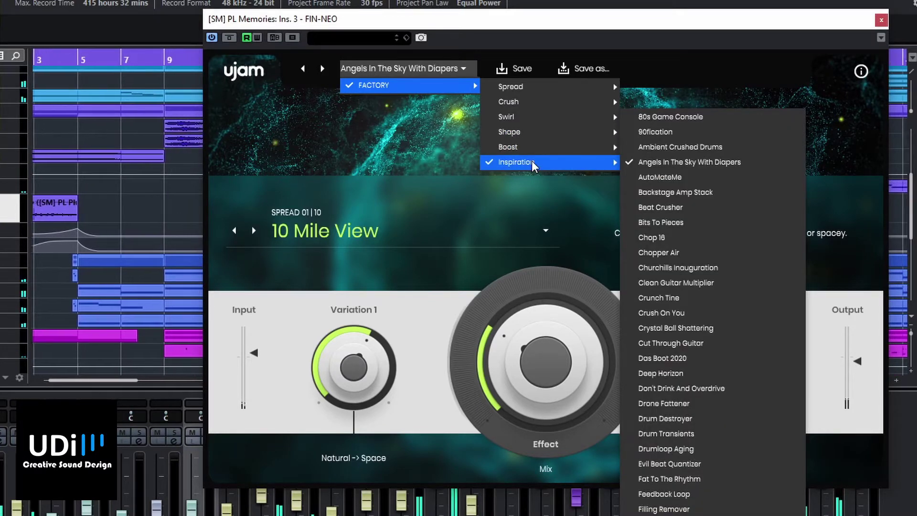
left_click(527, 61)
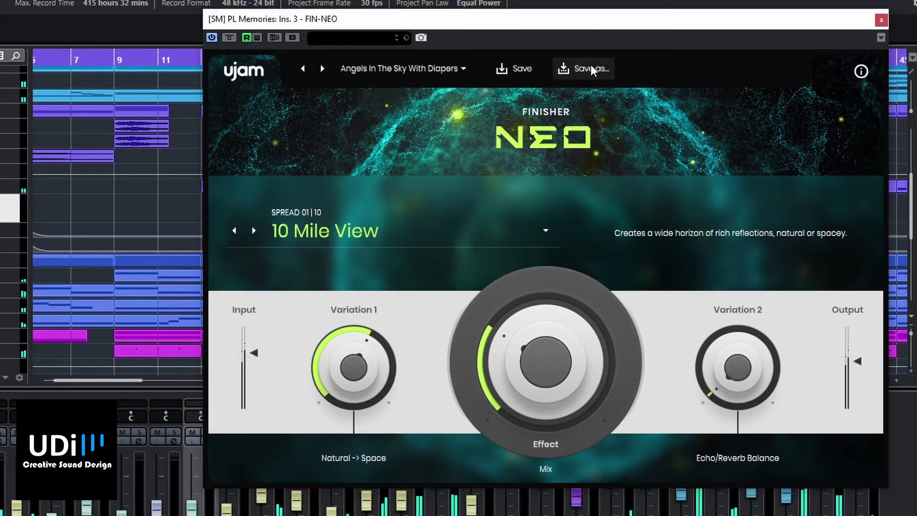
left_click(859, 73)
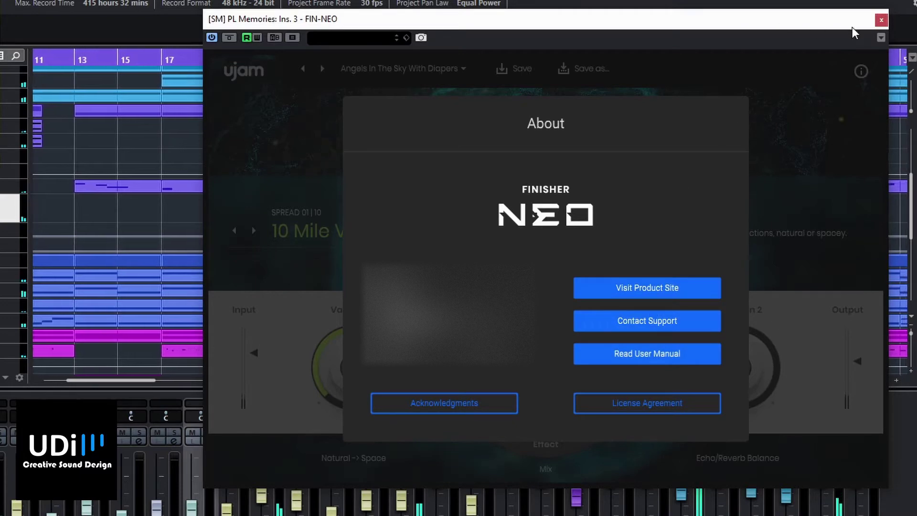
left_click(736, 85)
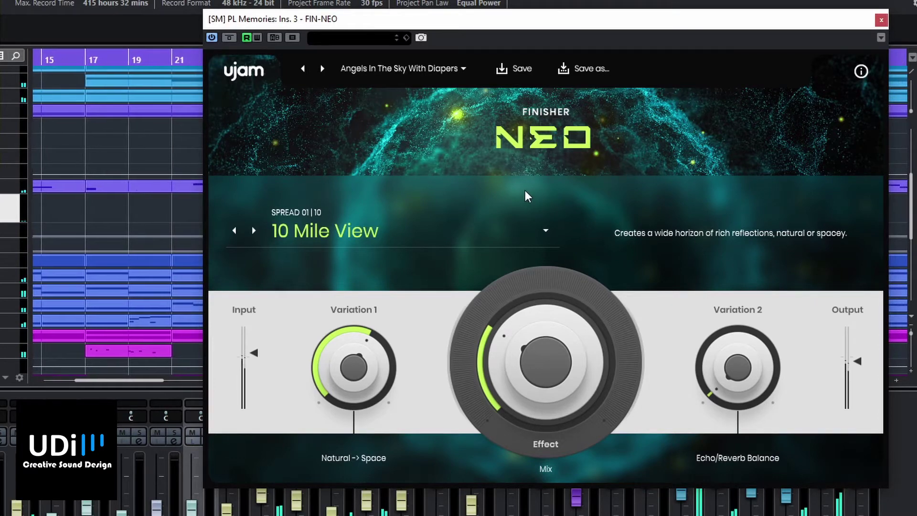
Look through the list of Spread effect modes and load Bass Inflater.
left_click(300, 234)
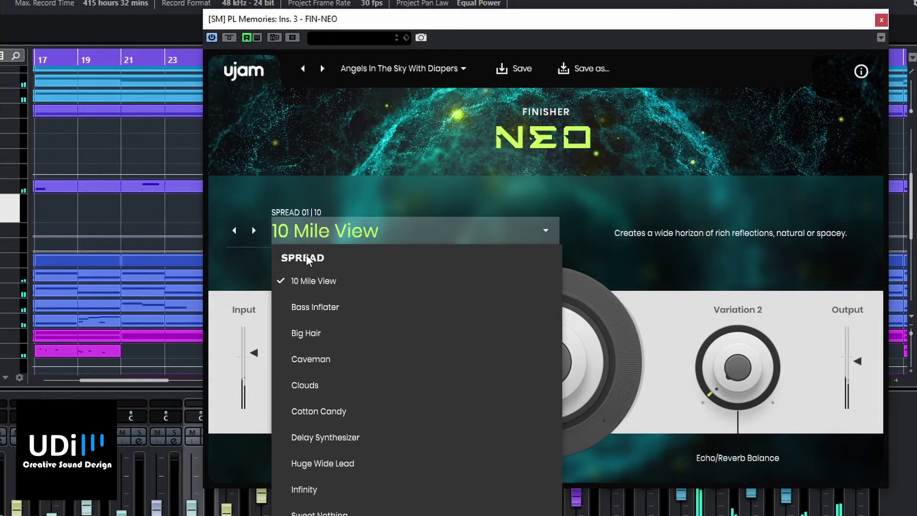
mouse_move(334, 514)
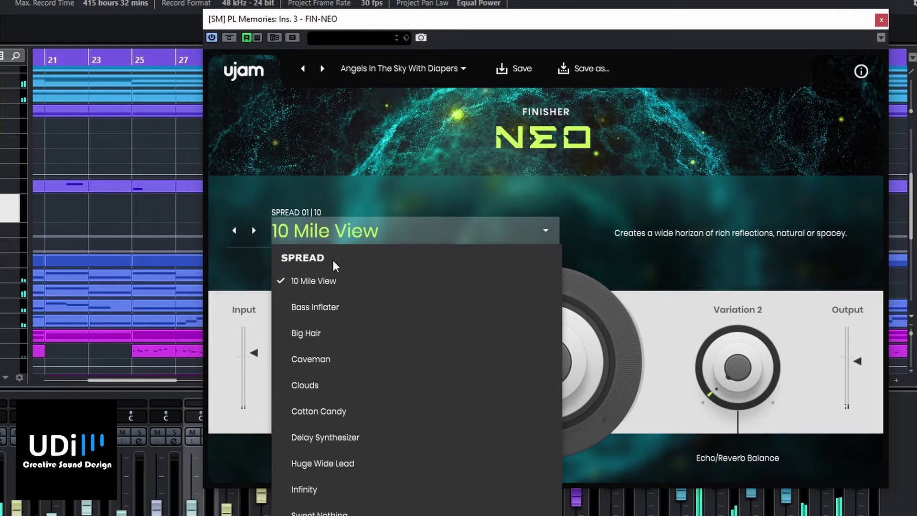
left_click(315, 307)
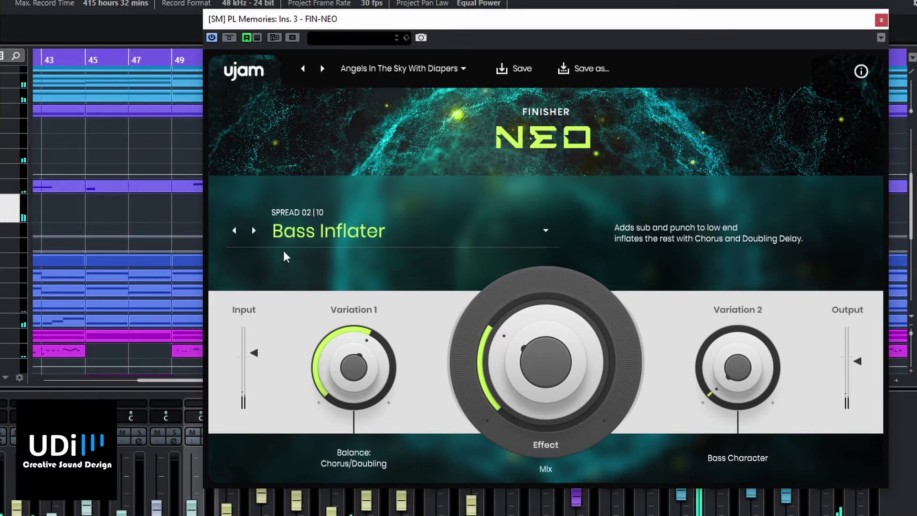
Switch to the Big Hair mode, nudge up Chorus Rate/Depth and raise Delay/Reverb Mix to well above half.
left_click(253, 231)
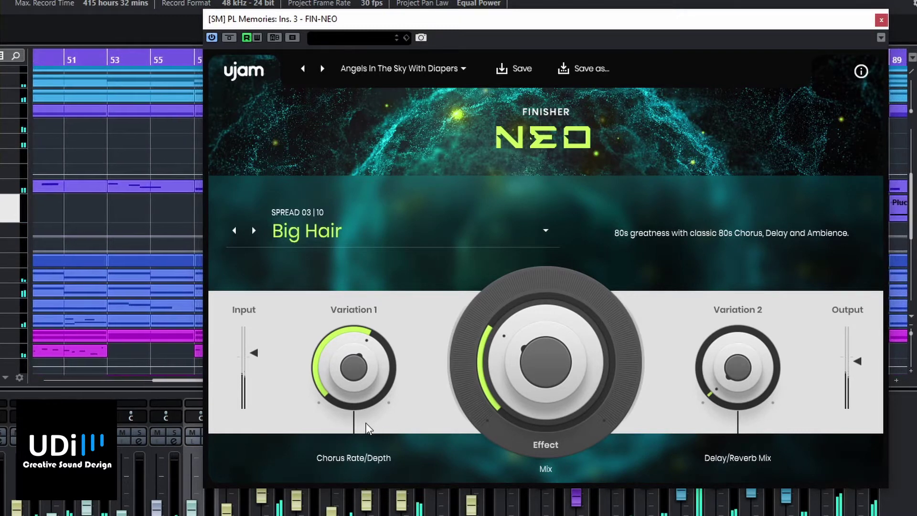
mouse_move(353, 382)
left_mouse_down()
mouse_move(358, 362)
mouse_move(353, 410)
mouse_move(350, 379)
left_mouse_up()
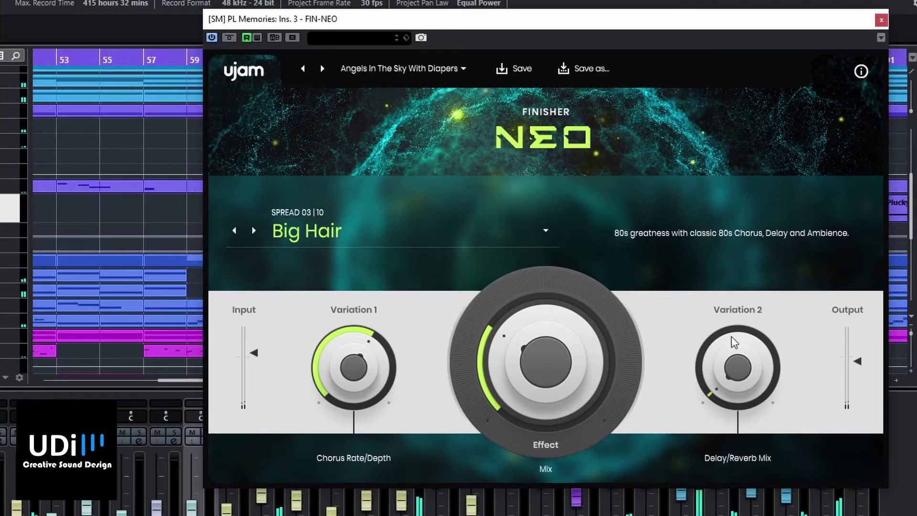
left_click_drag(736, 371, 718, 253)
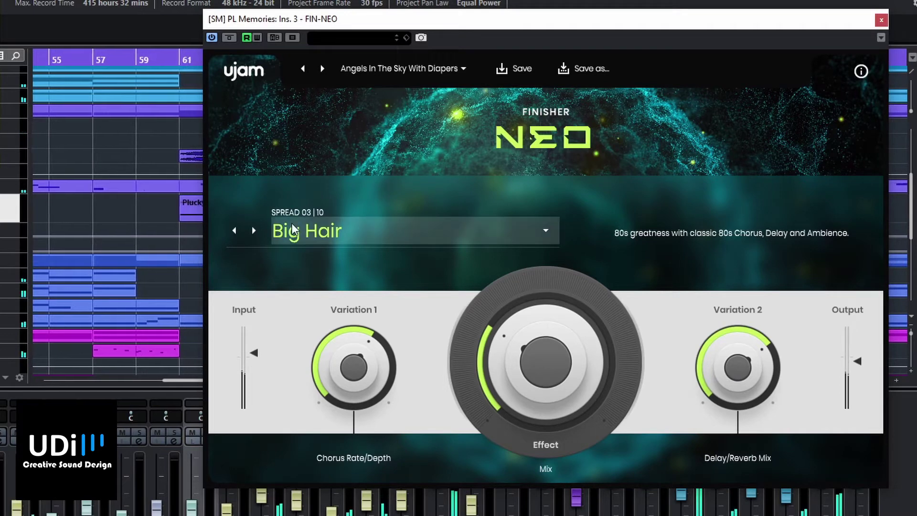
Advance through the Spread modes to Delay Synthesizer and set its Delay Time to 16th.
left_click(252, 232)
left_click(252, 232)
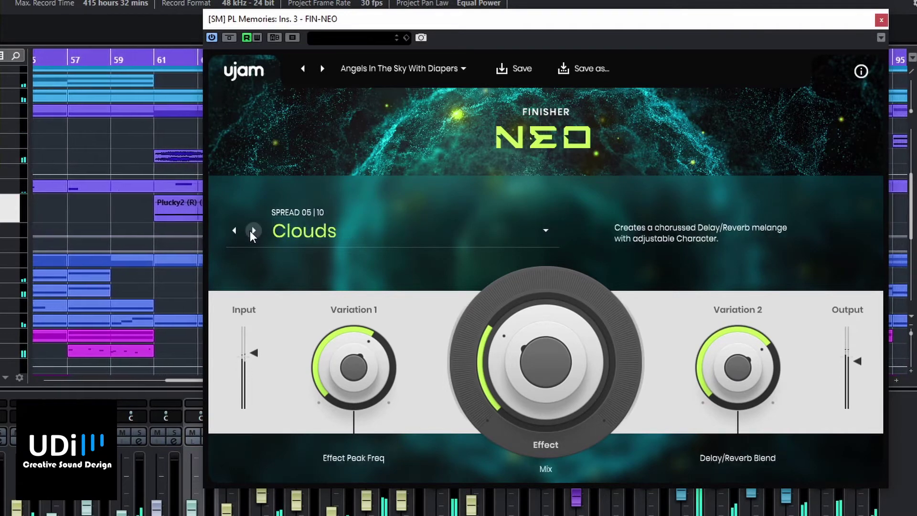
left_click(252, 232)
left_click(253, 232)
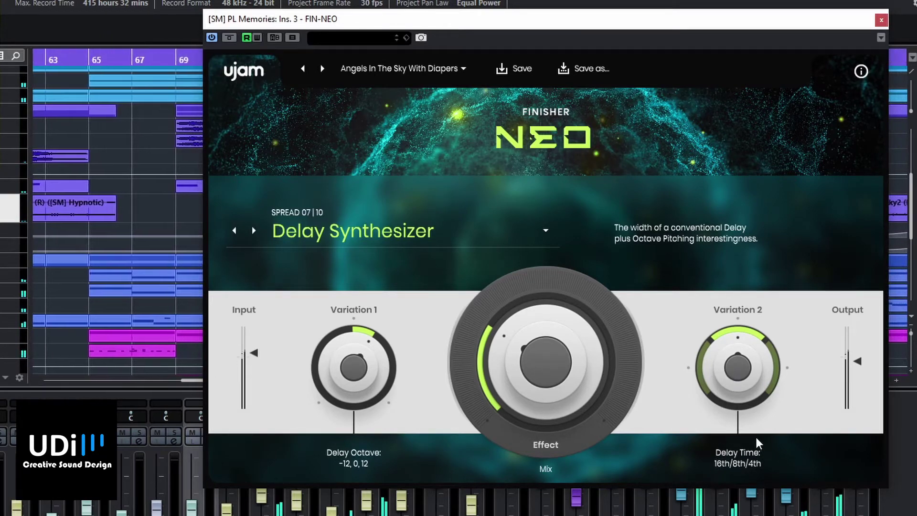
left_click_drag(727, 392, 713, 378)
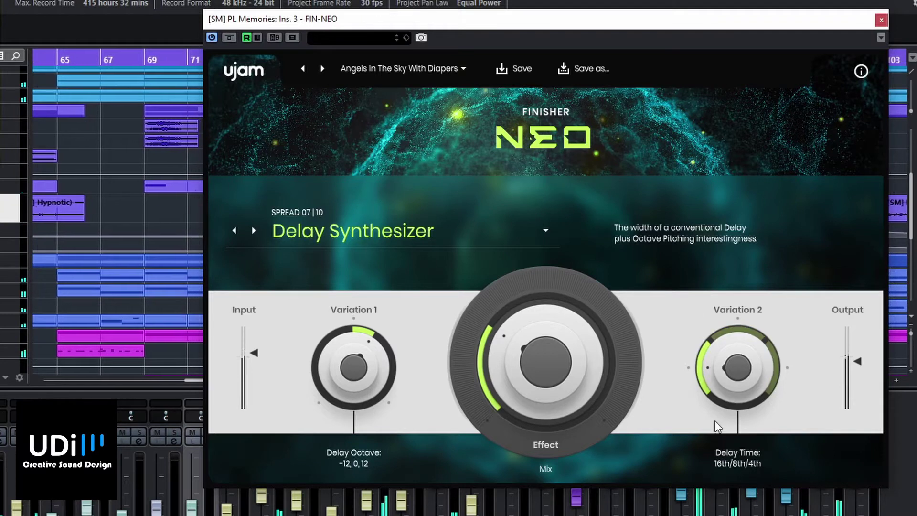
Switch to the Huge Wide Lead mode and try Ambience Select in its third position, returning it to the middle one.
left_click(255, 231)
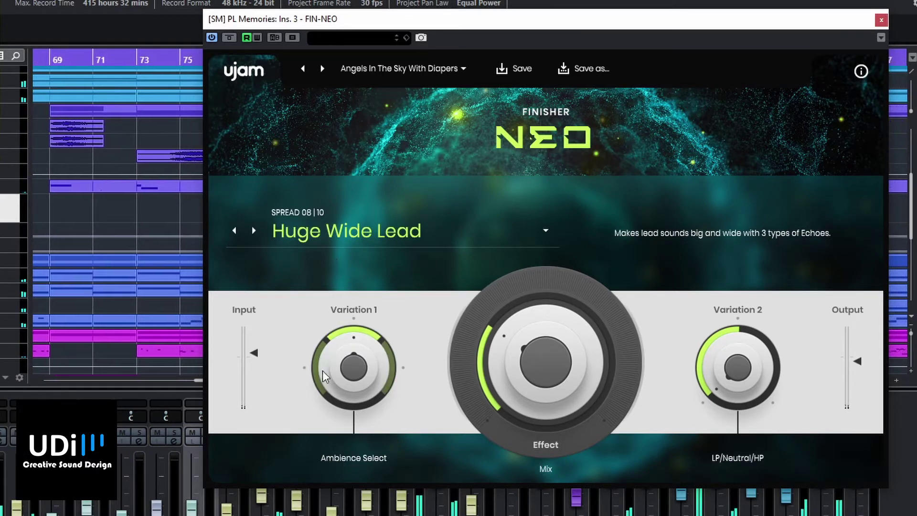
left_click(320, 331)
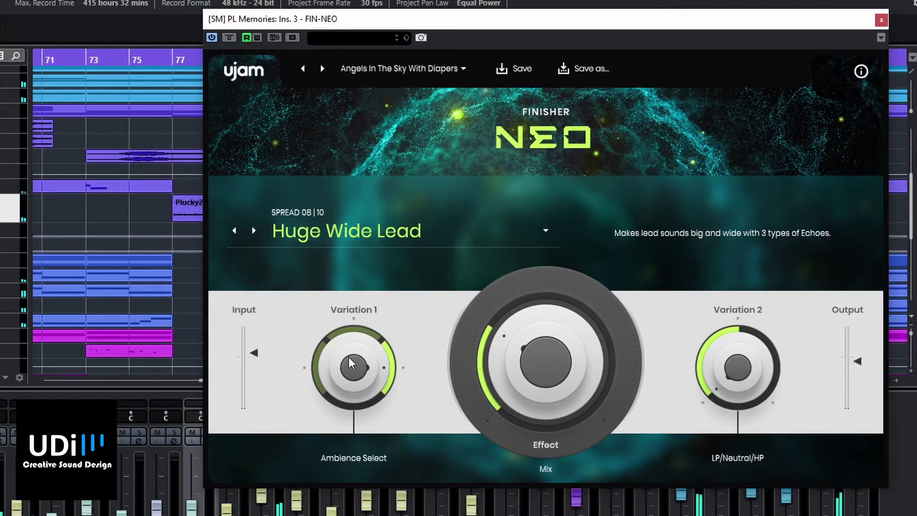
left_click_drag(348, 363, 351, 408)
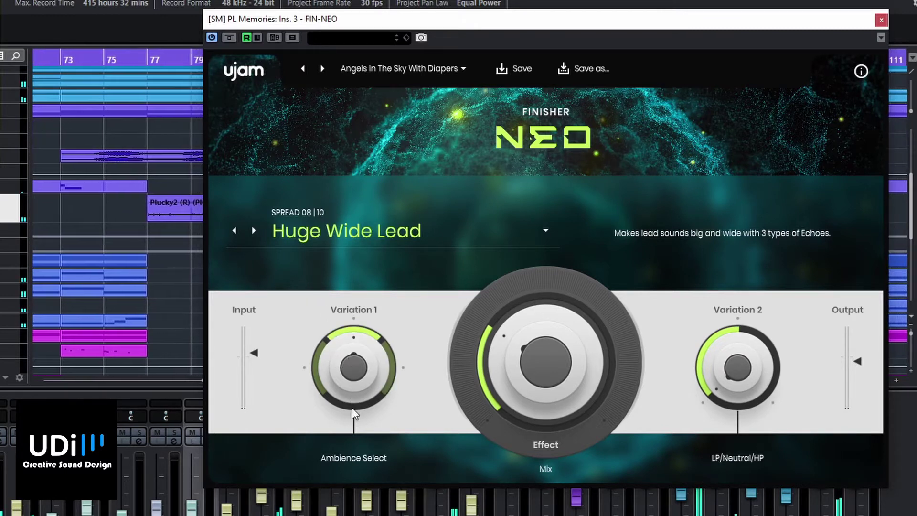
Advance to the Sweet Nothing mode and change its Sweetener Type through Flanger to Phaser.
left_click(253, 231)
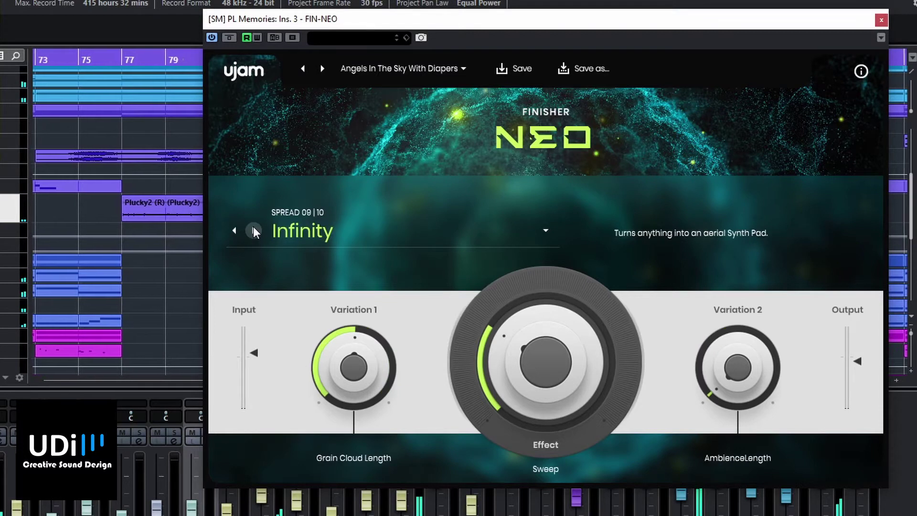
left_click(253, 231)
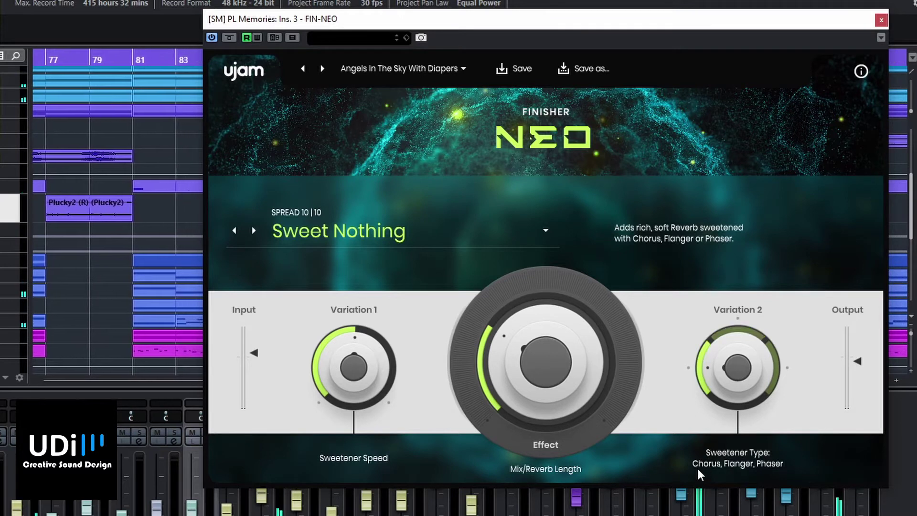
left_click(725, 340)
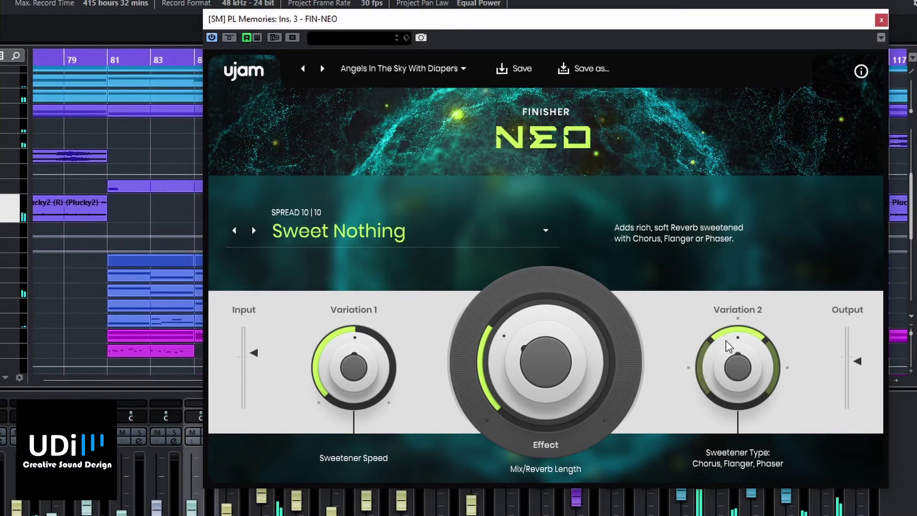
left_click_drag(727, 345, 730, 290)
mouse_move(727, 354)
left_mouse_down()
mouse_move(747, 441)
mouse_move(730, 336)
left_mouse_up()
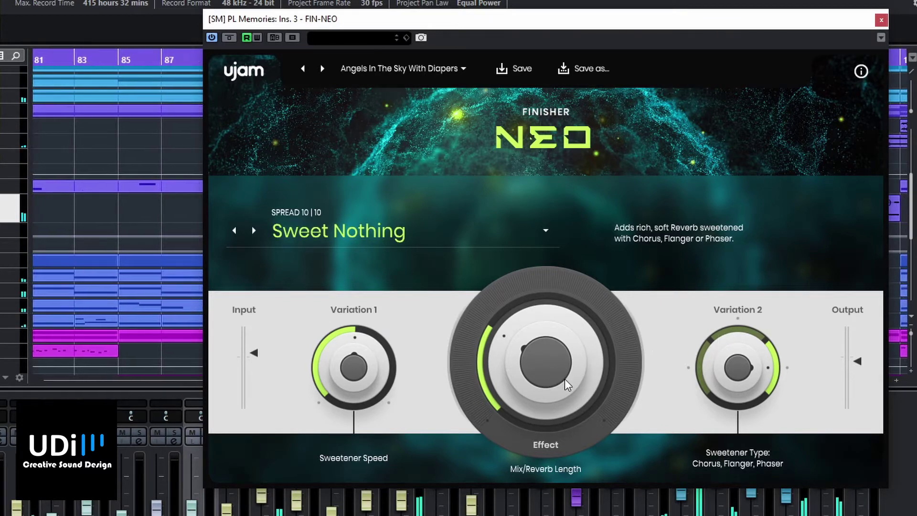
Move on to the Crush category's Cheap Chip mode and slightly lower its Dry/LoFi Mix and Punch.
left_click(254, 231)
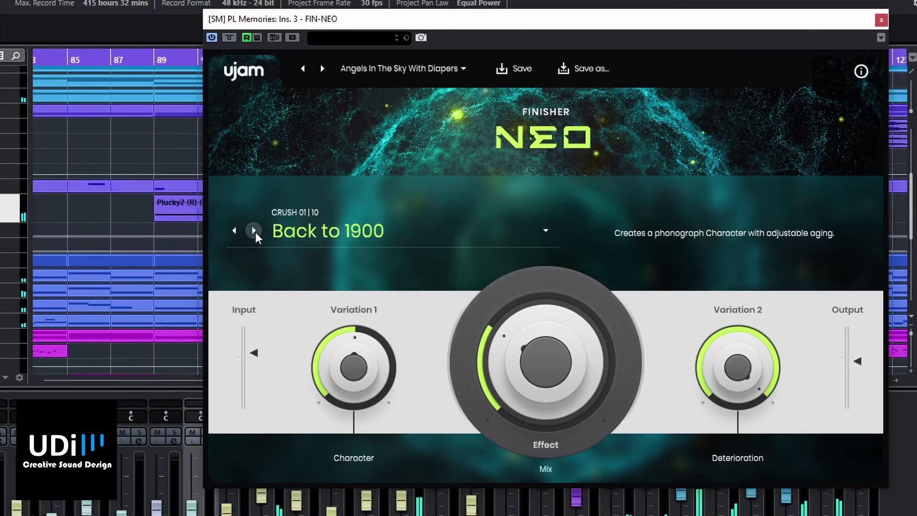
left_click(254, 231)
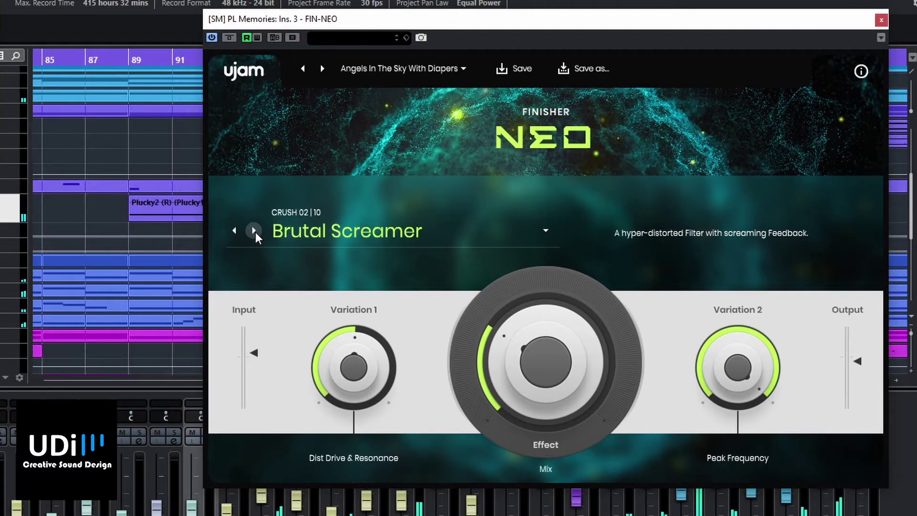
left_click(254, 231)
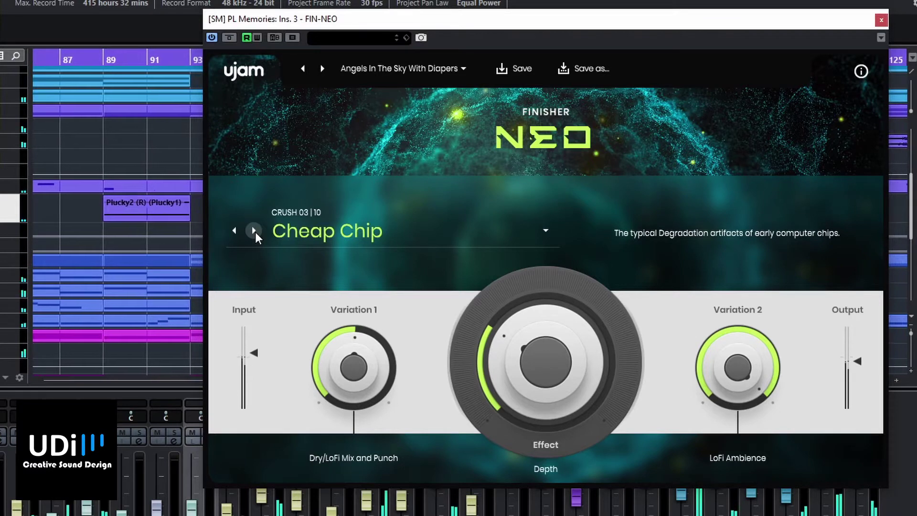
mouse_move(355, 371)
left_click_drag(334, 390, 306, 349)
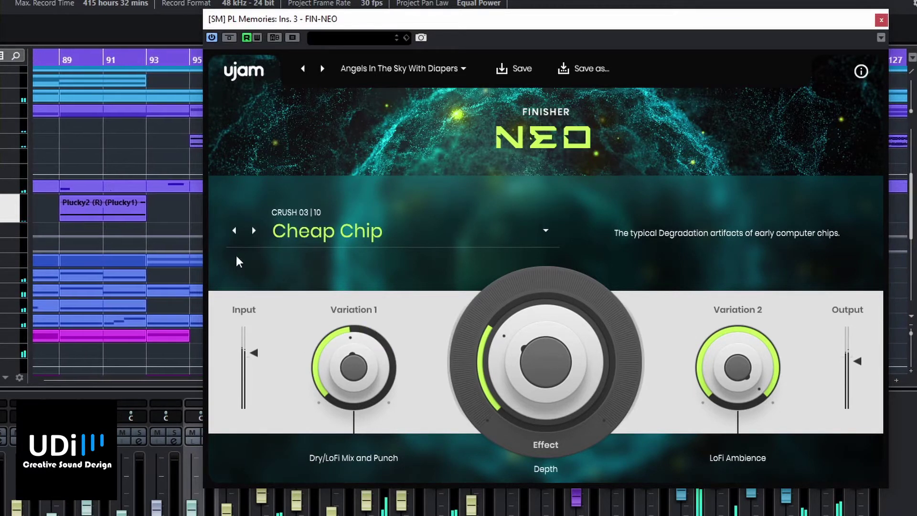
Switch to the Crush & Spread mode and set its Distortion Curve to the third position.
left_click(254, 231)
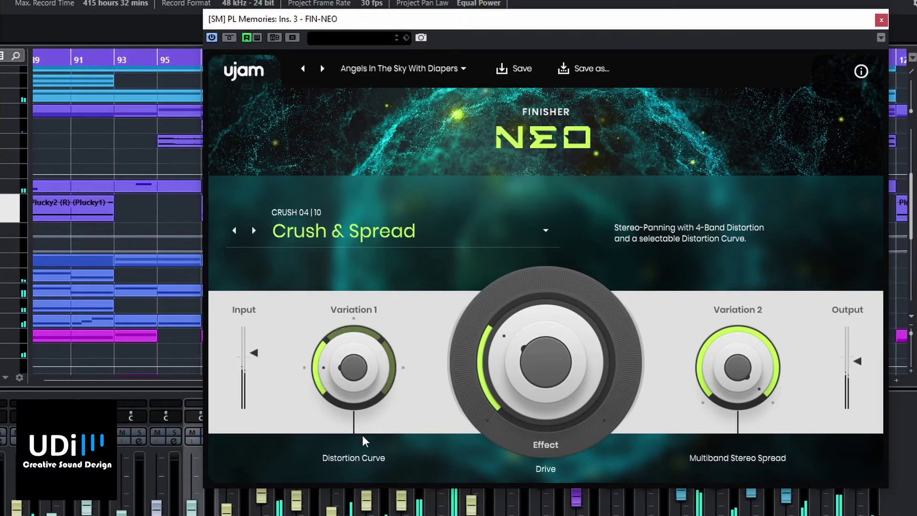
left_click_drag(334, 414, 317, 296)
Advance to the Distroytion mode and set its Distortion Type to Transistor.
left_click(253, 231)
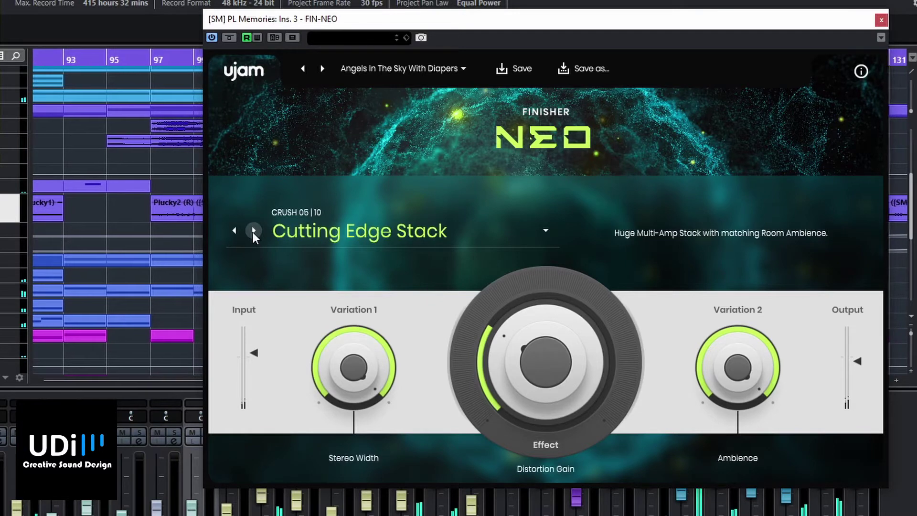
left_click(253, 231)
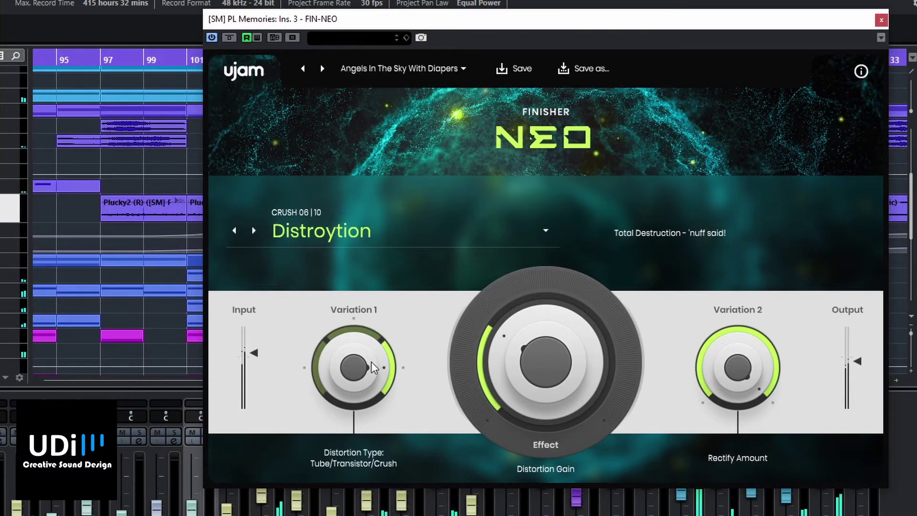
left_click_drag(368, 369, 359, 414)
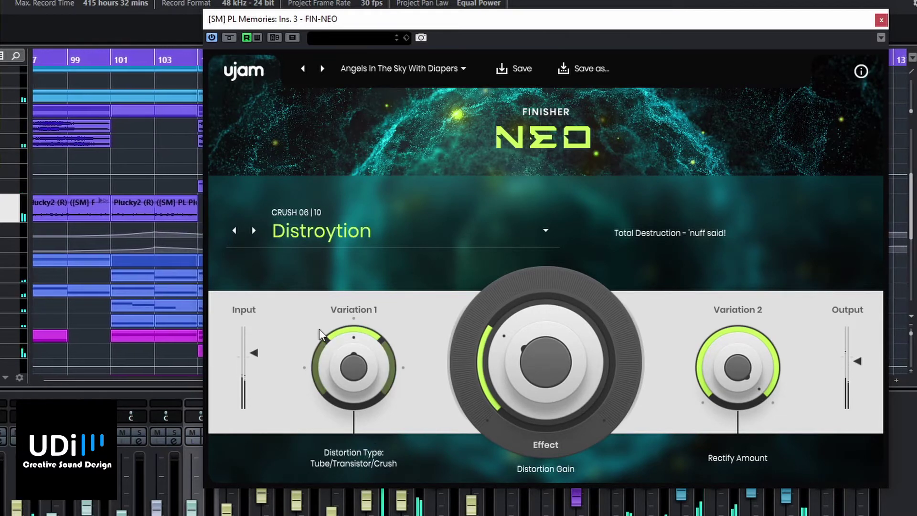
Step through the remaining Crush modes and into the Swirl category up to Hyper Rotary.
left_click(253, 231)
left_click(254, 231)
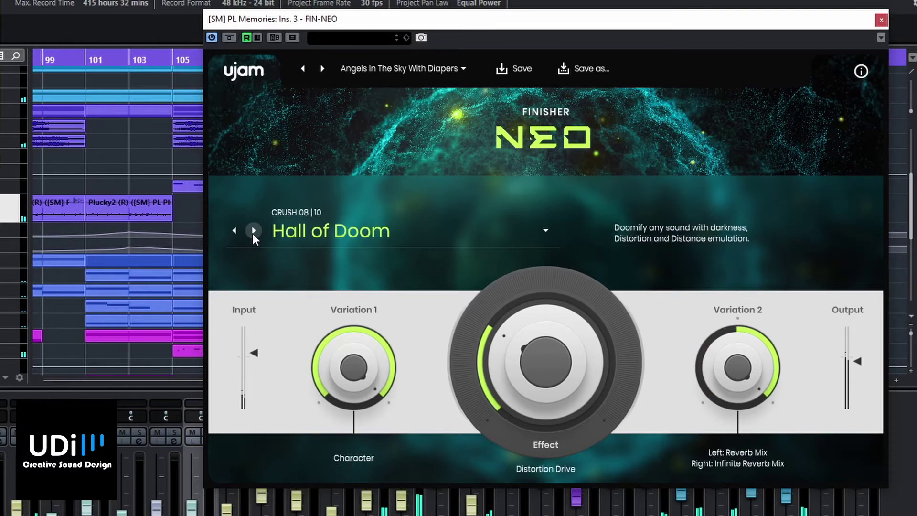
left_click(254, 231)
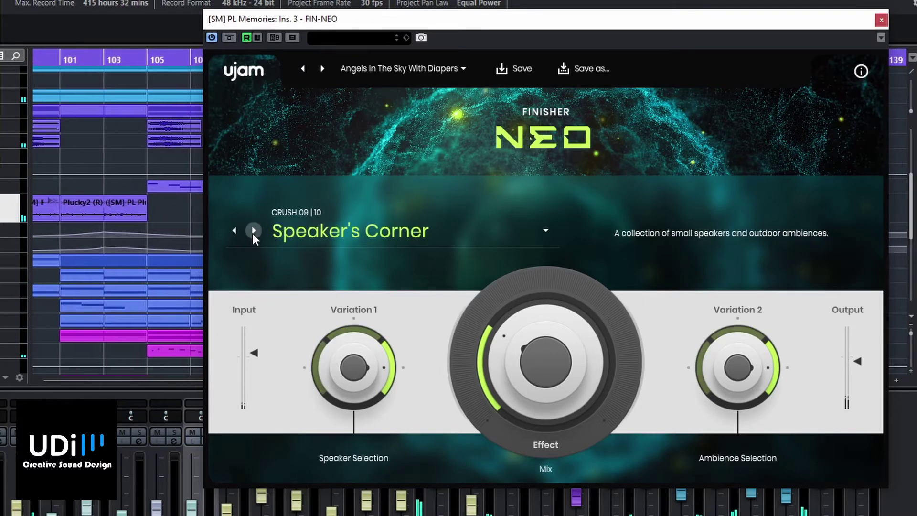
left_click(253, 231)
left_click(253, 231)
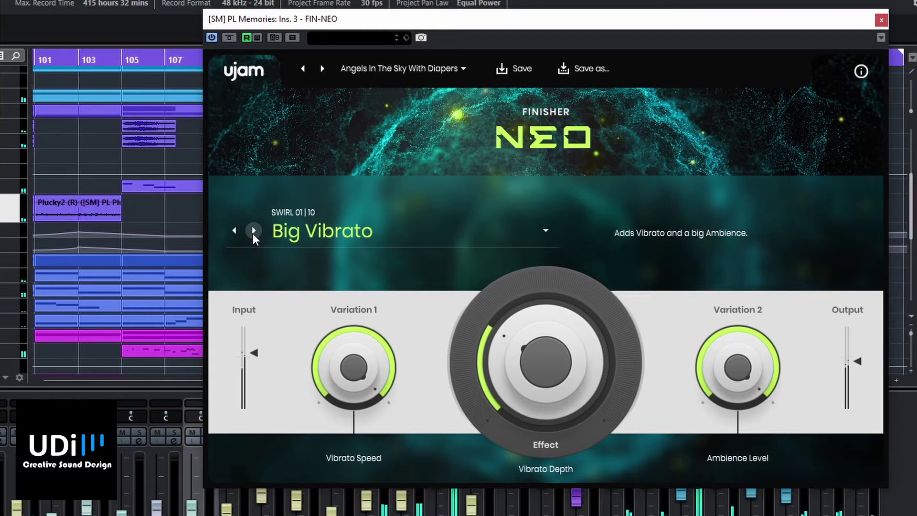
left_click(253, 231)
left_click(254, 231)
left_click(253, 231)
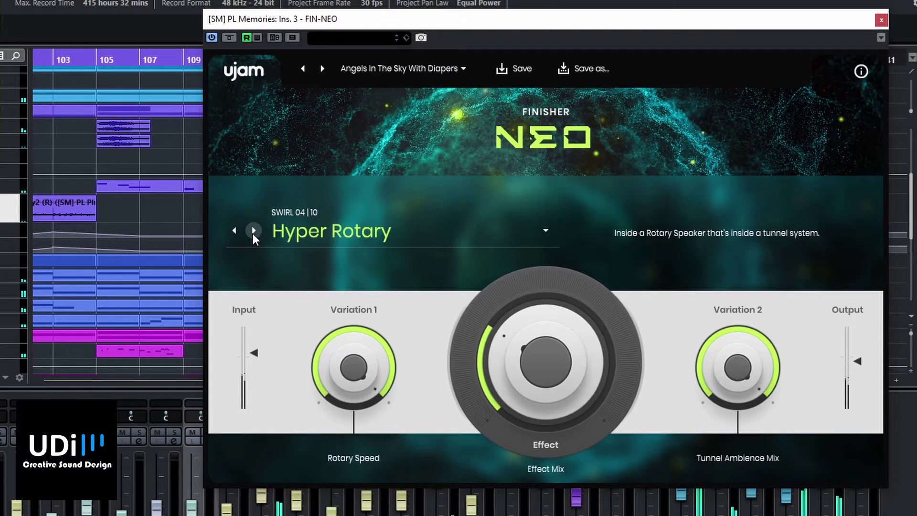
Advance to the Swirl category's Pan Americana mode, set its Rate to 2nd and vary its Mod Stereo Width/Room control.
left_click(253, 231)
left_click(254, 231)
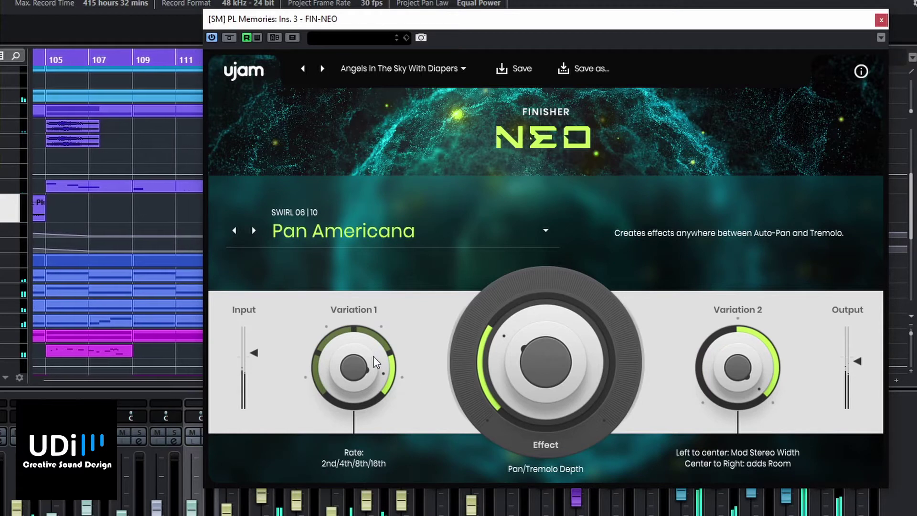
left_click_drag(364, 432, 348, 436)
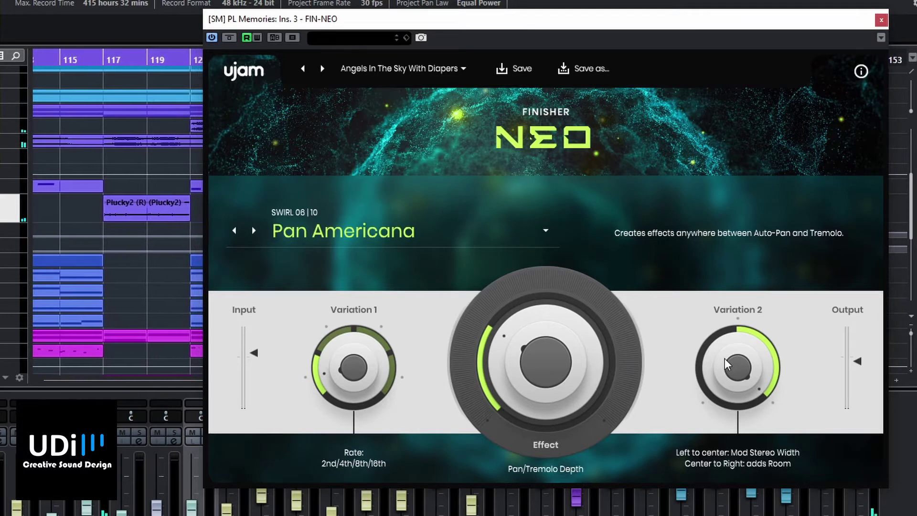
left_click_drag(724, 359, 724, 401)
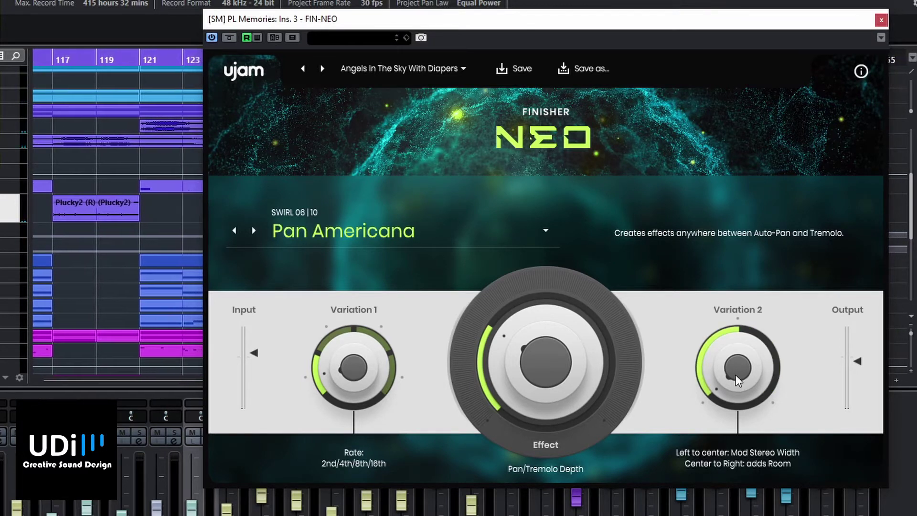
left_click_drag(736, 380, 730, 272)
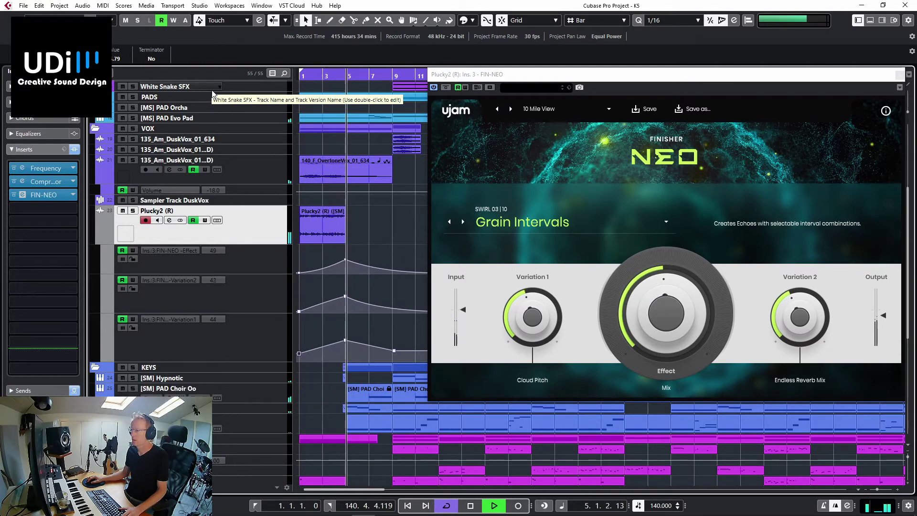
Stop playback and solo the Plucky2 (R) track.
key("space")
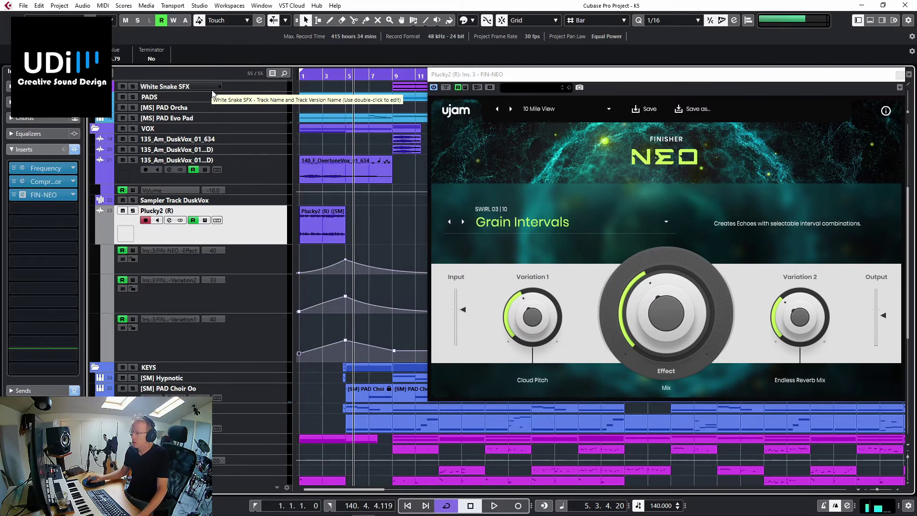
left_click(146, 221)
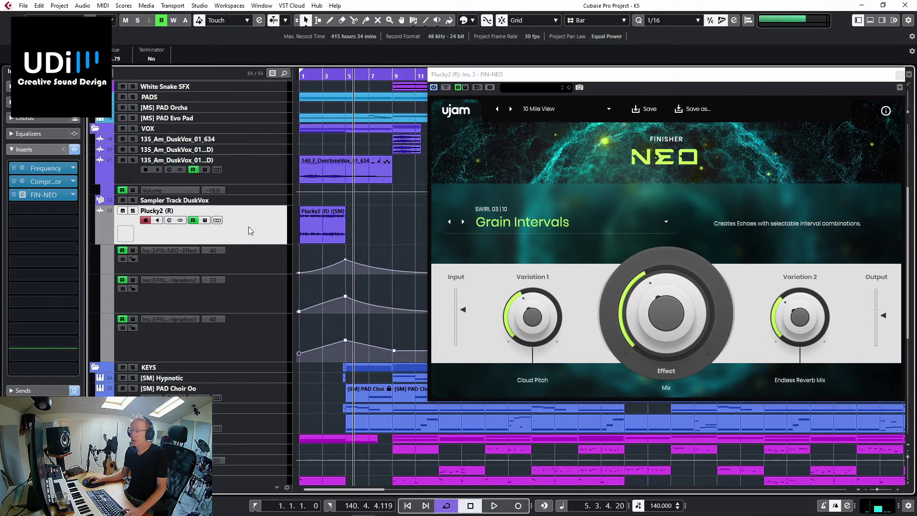
left_click(133, 211)
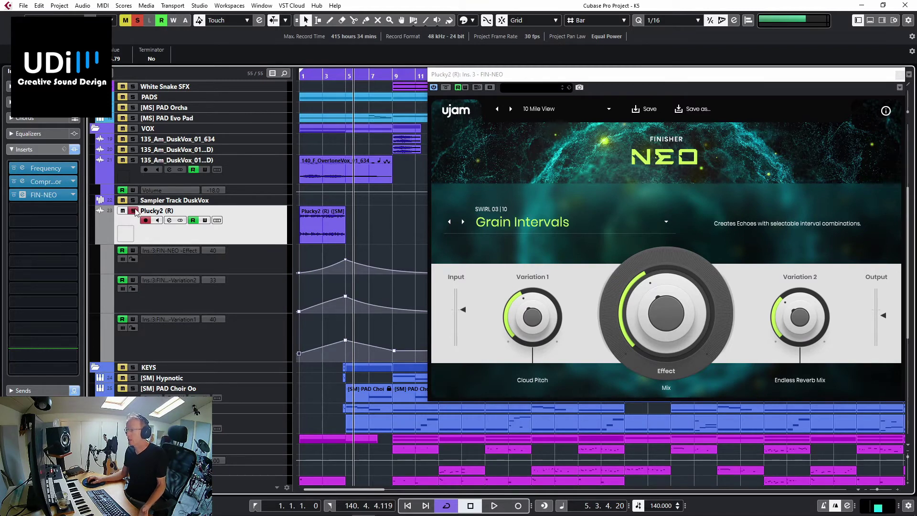
Bypass the FIN-NEO insert on Plucky2 (R) and listen to the track without the effect.
left_click(15, 196)
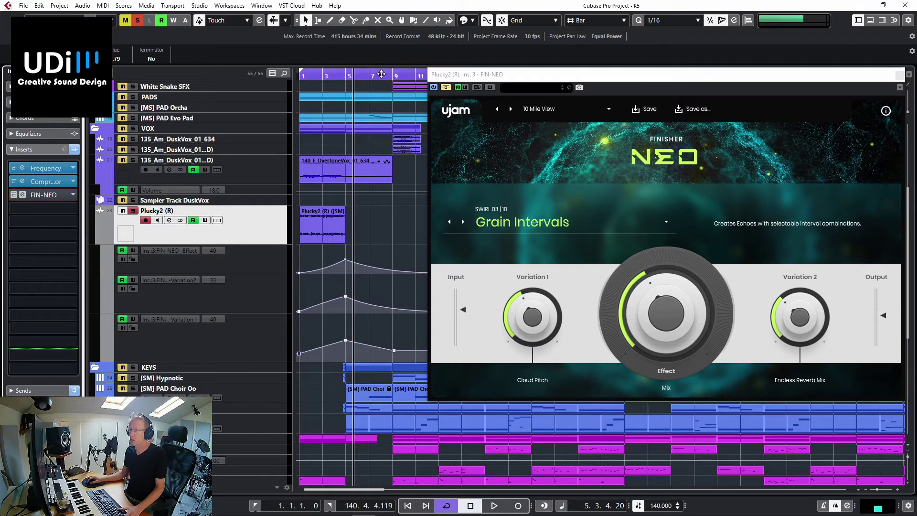
key("KP_Decimal")
key("space")
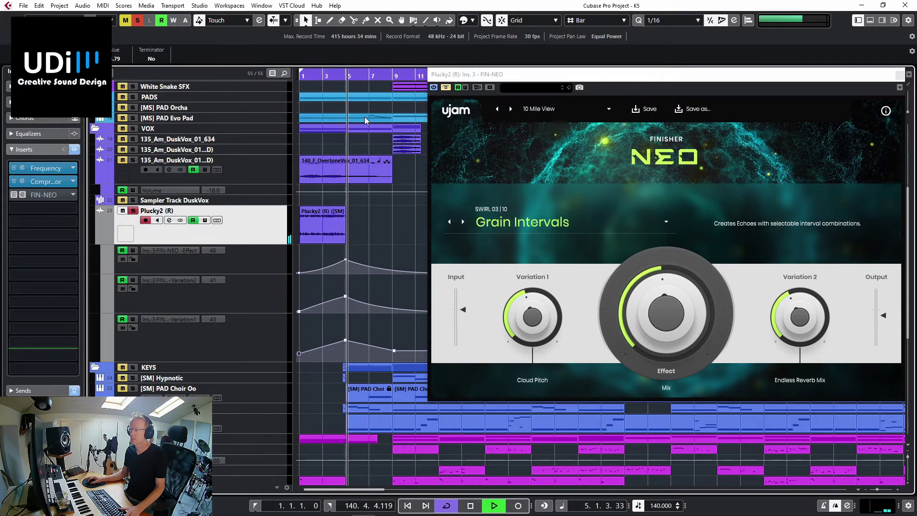
key("space")
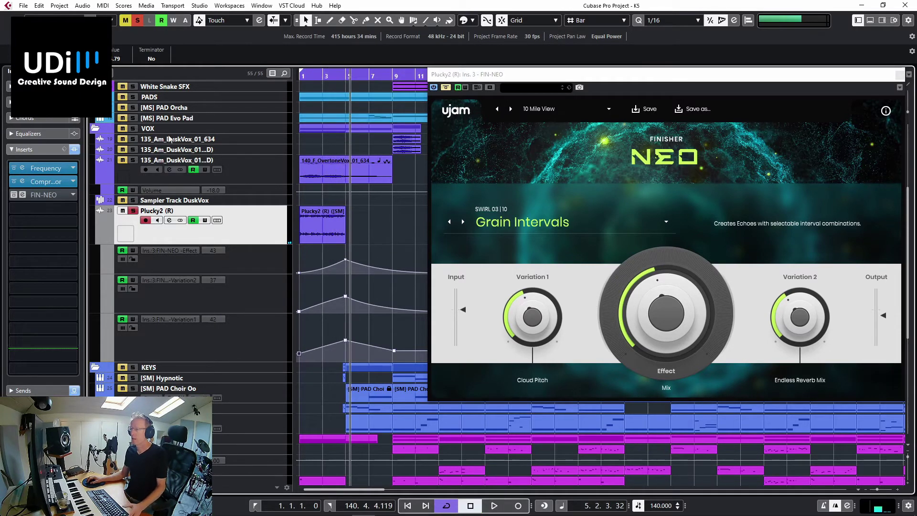
Reactivate FIN-NEO on Plucky2 (R) and listen to the automated Grain Intervals effect, restarting playback from bar 3.
left_click(14, 194)
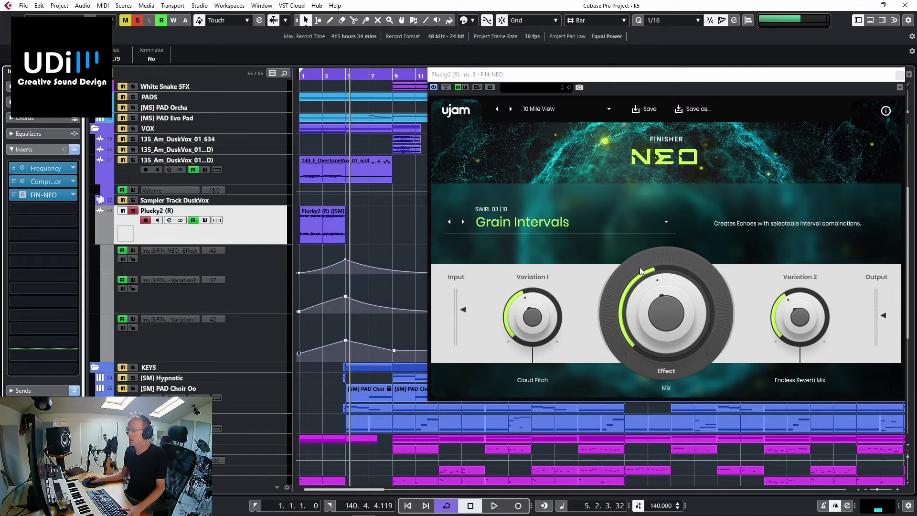
key("Home")
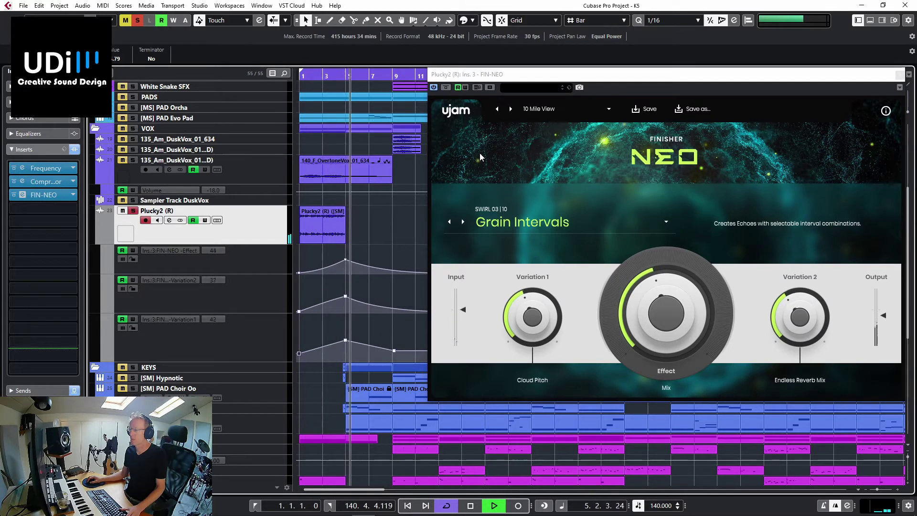
key("space")
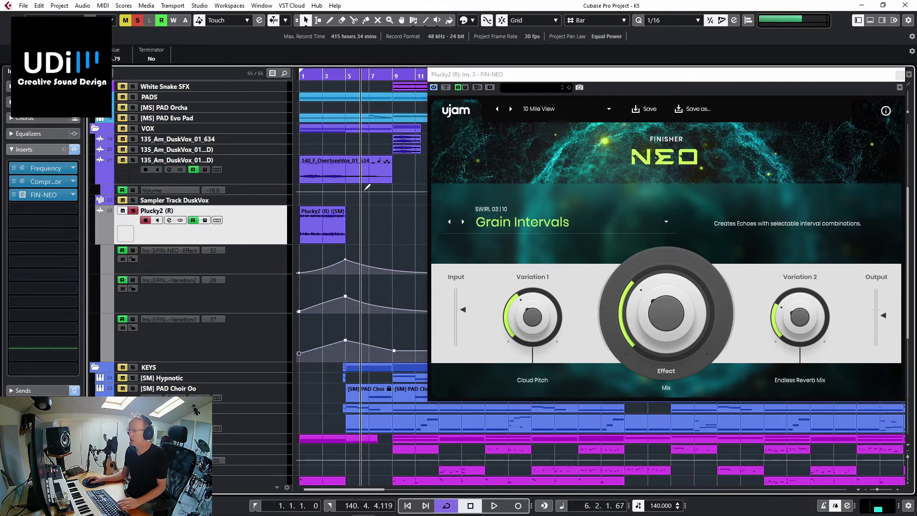
left_click(329, 80)
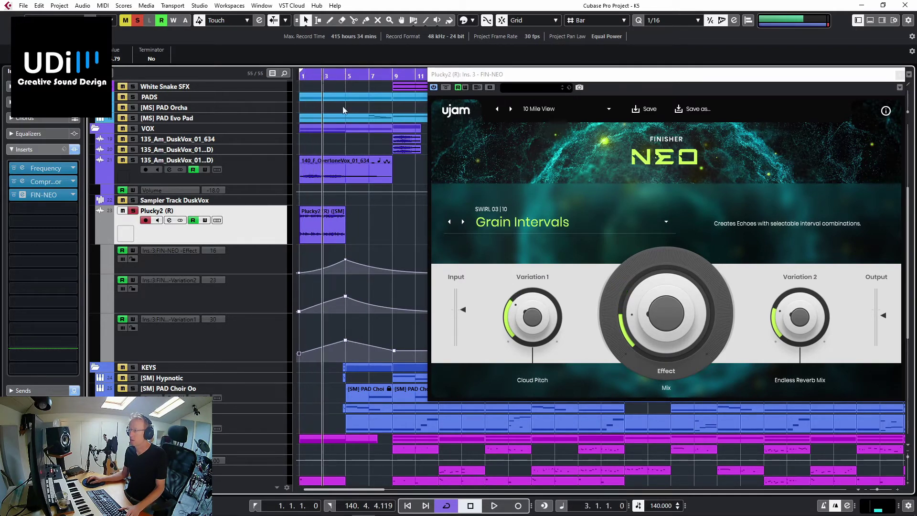
key("space")
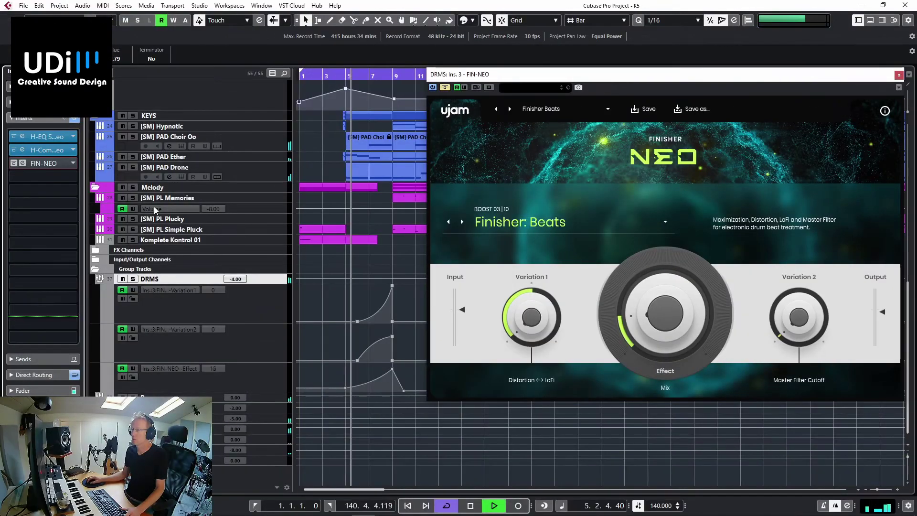
Solo the DRMS group track, stop playback and reactivate its bypassed FIN-NEO insert.
left_click(134, 278)
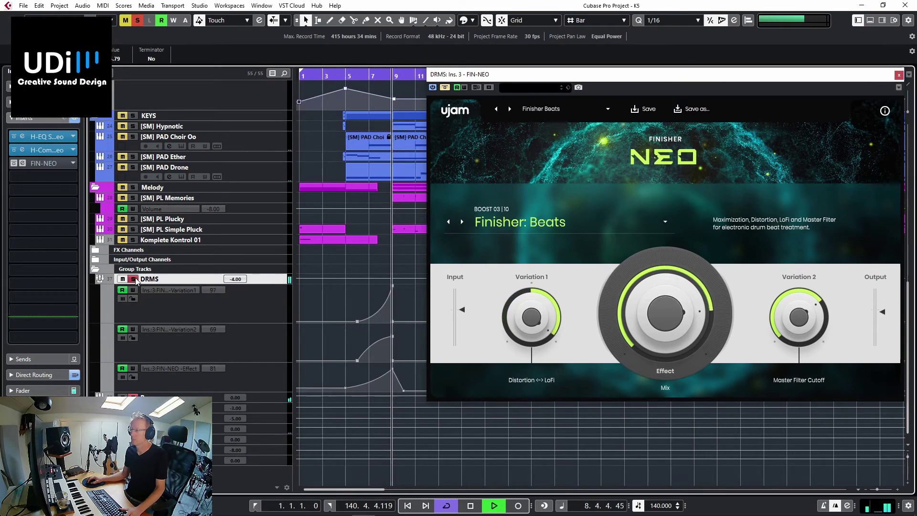
key("space")
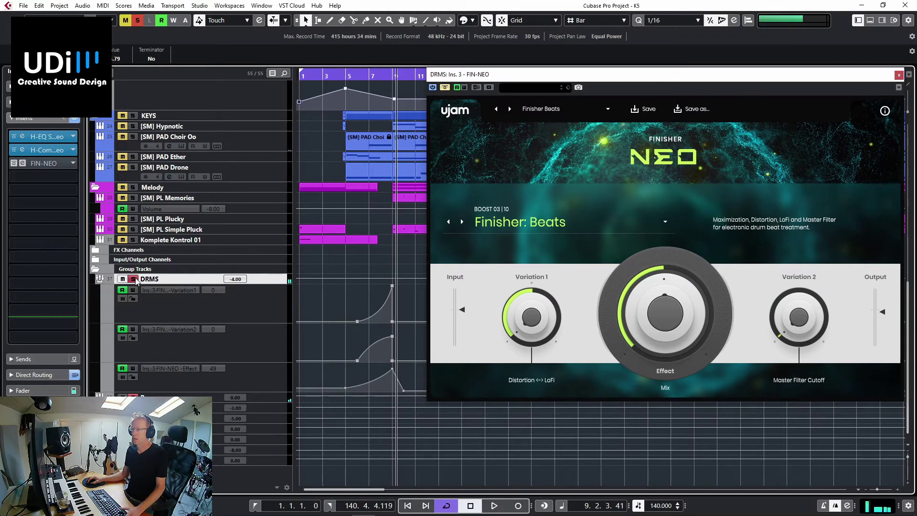
left_click(14, 164)
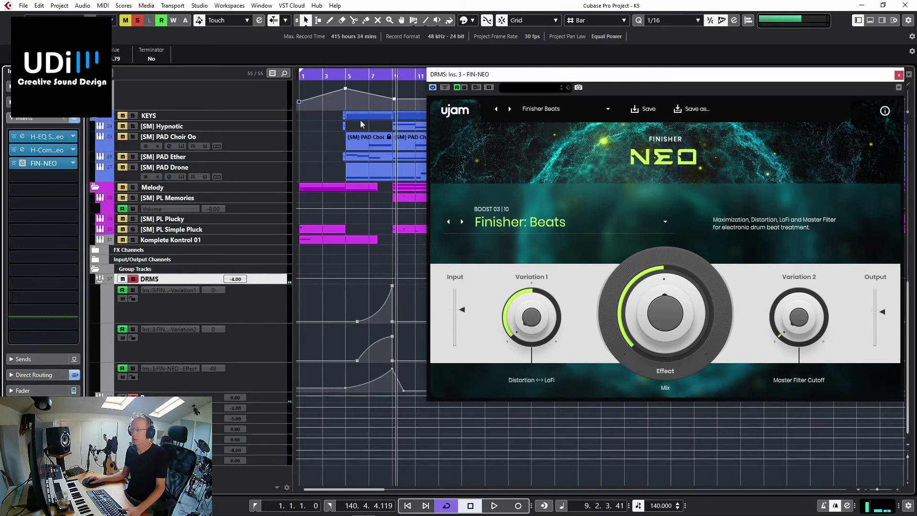
Play the soloed drums from bar 5 twice to hear the automated Finisher: Beats effect.
left_click(346, 75)
key("space")
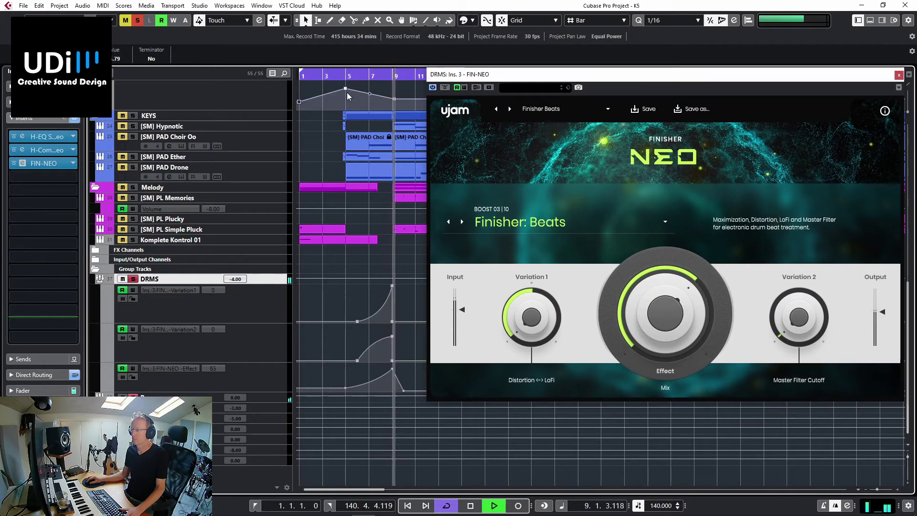
key("space")
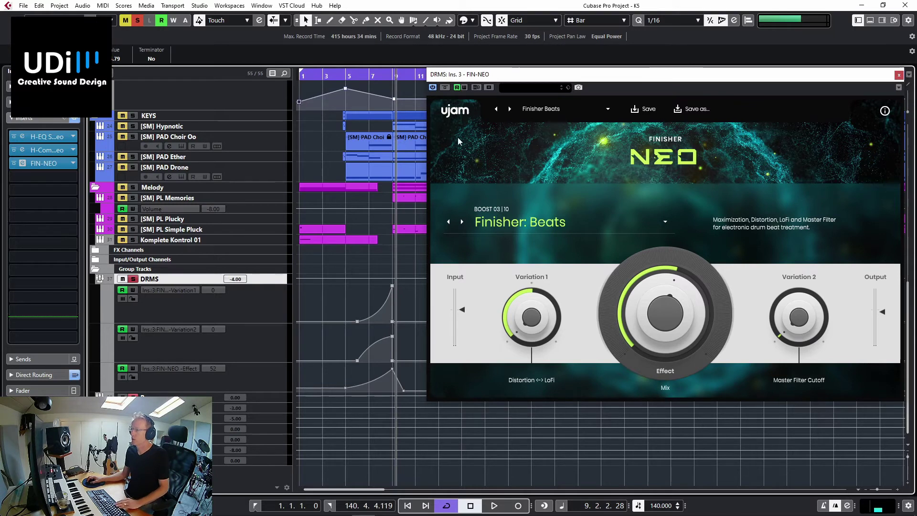
left_click(345, 75)
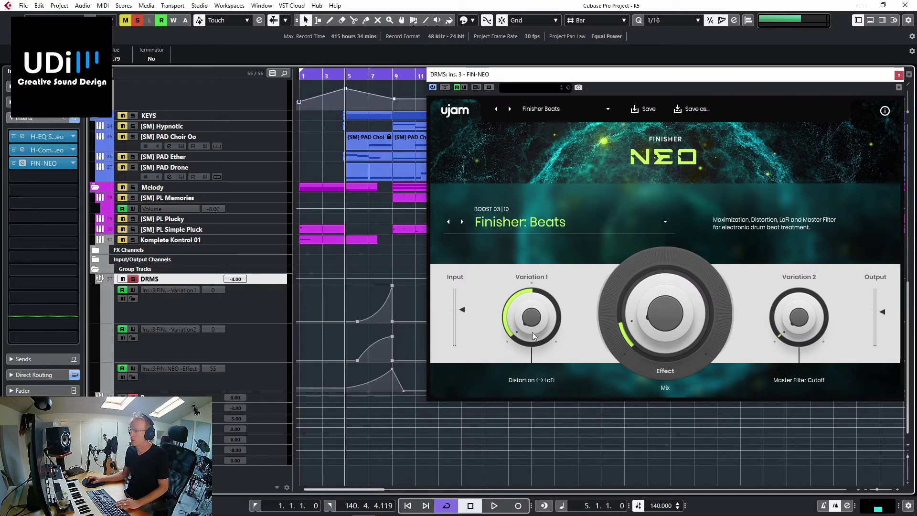
key("space")
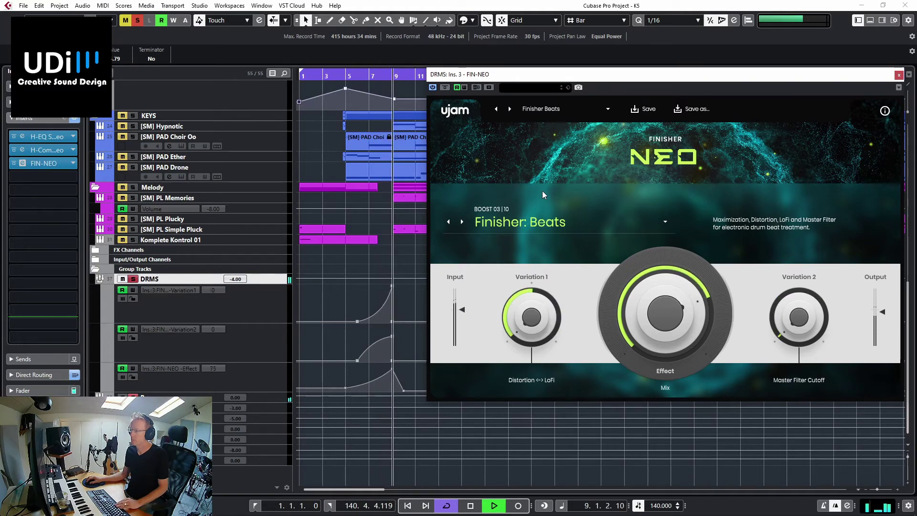
key("space")
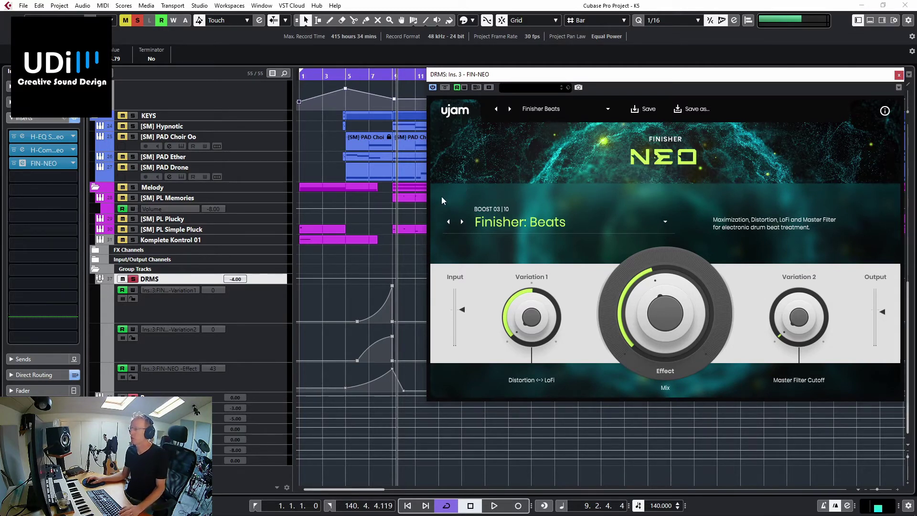
Switch the drum effect to the Boost category's Finisher: Drums mode and audition it from bar 6.
left_click(496, 226)
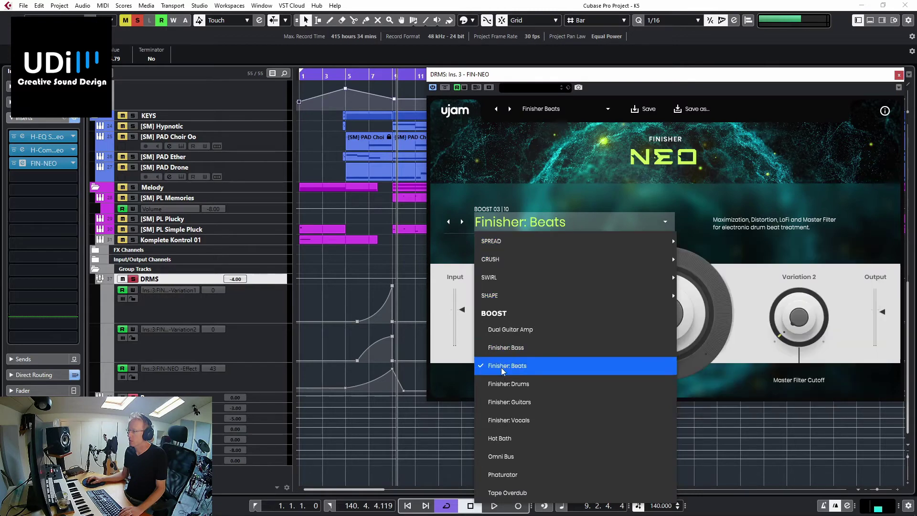
left_click(515, 384)
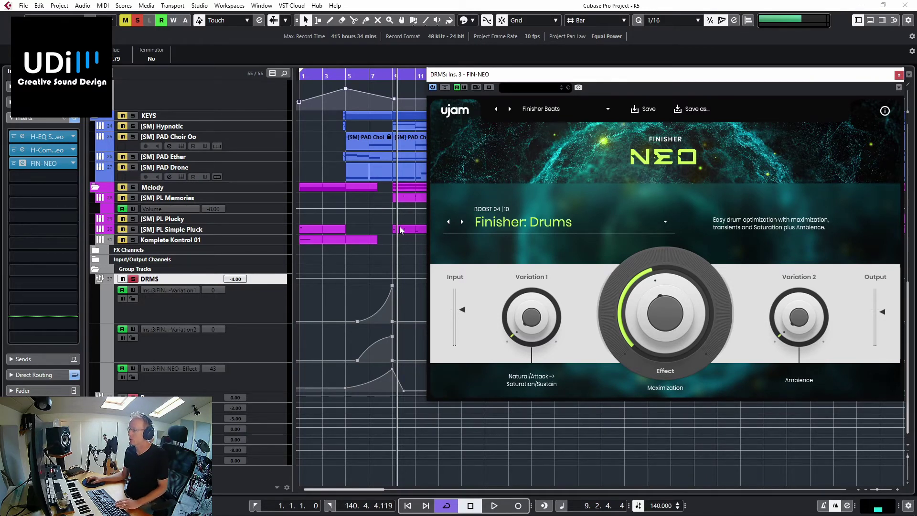
left_click(357, 78)
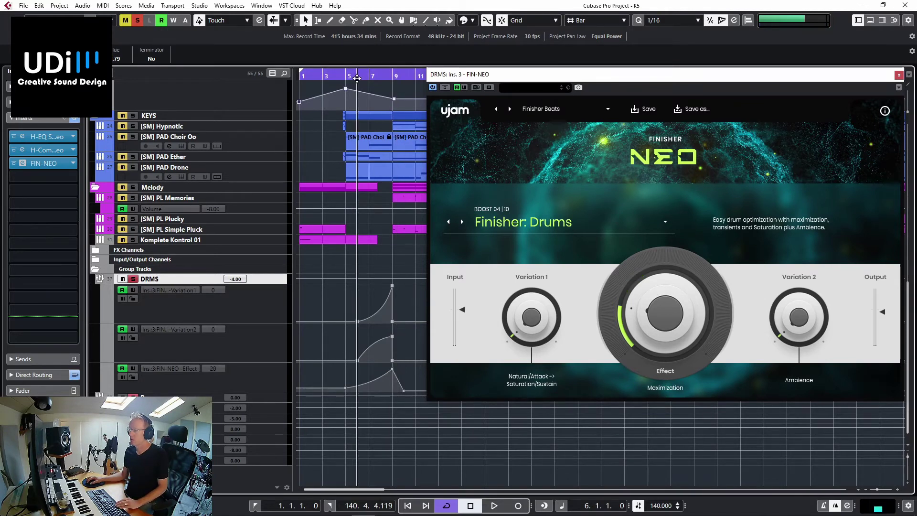
key("space")
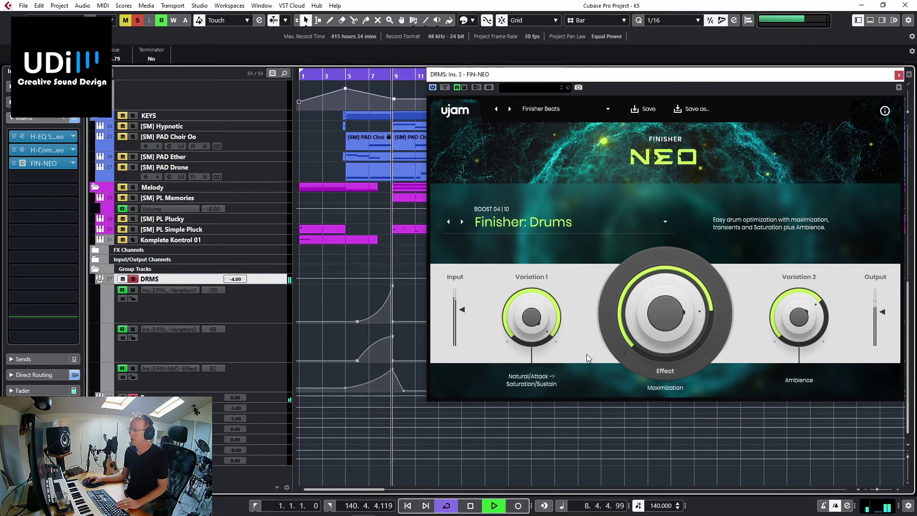
key("space")
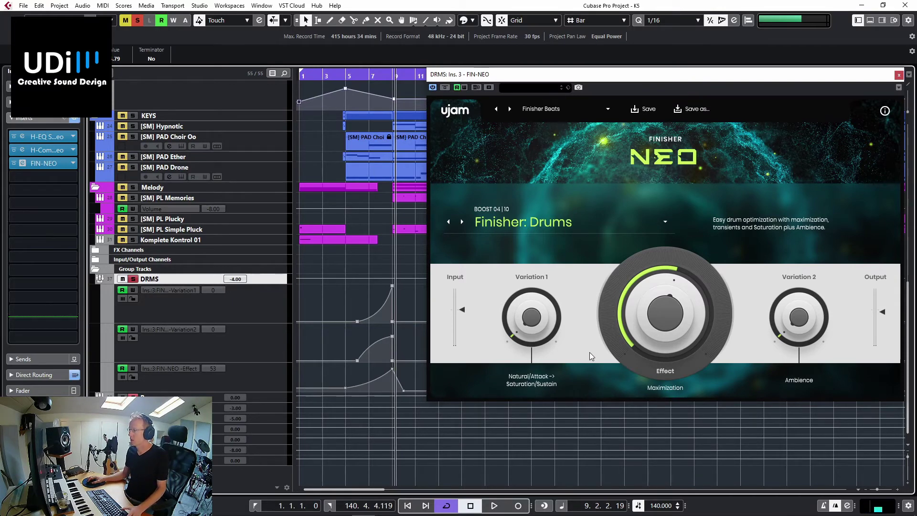
Change the drum effect to the Crush category's Filter & Distroy mode and audition it from bar 5.
left_click(519, 224)
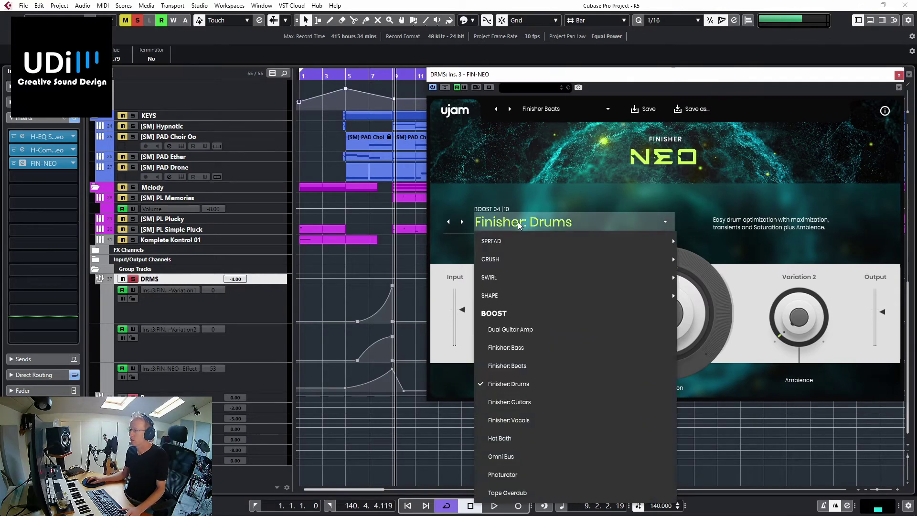
mouse_move(488, 277)
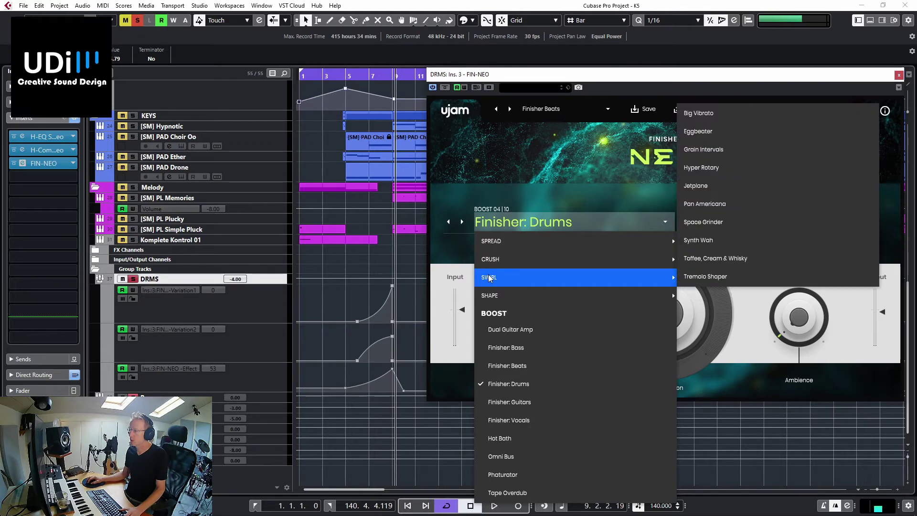
mouse_move(496, 260)
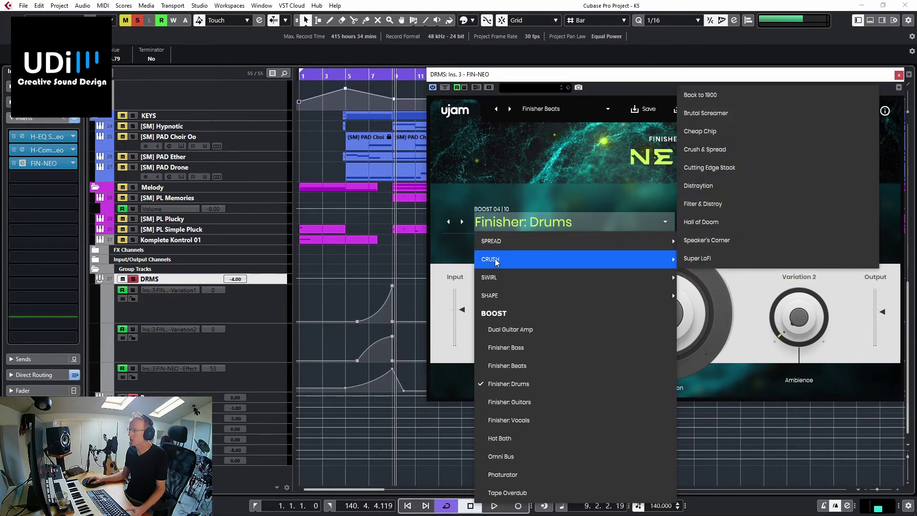
left_click(709, 203)
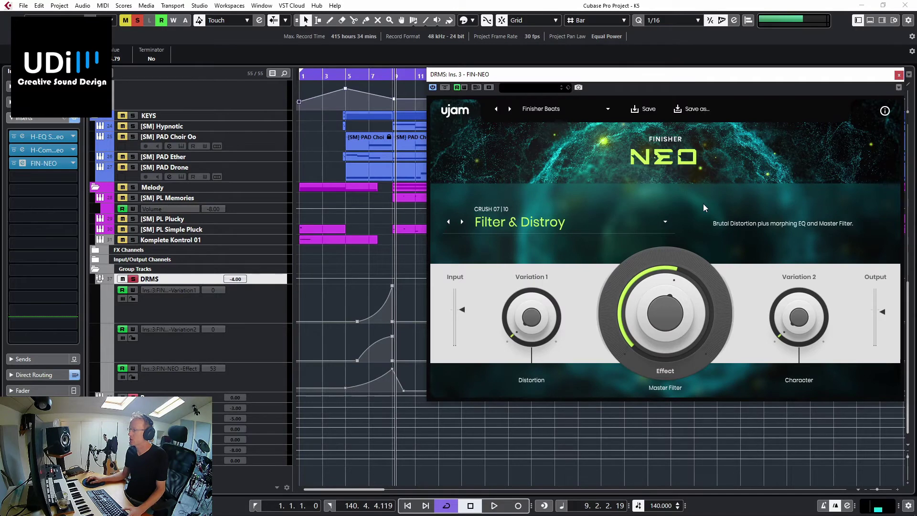
left_click(346, 84)
key("space")
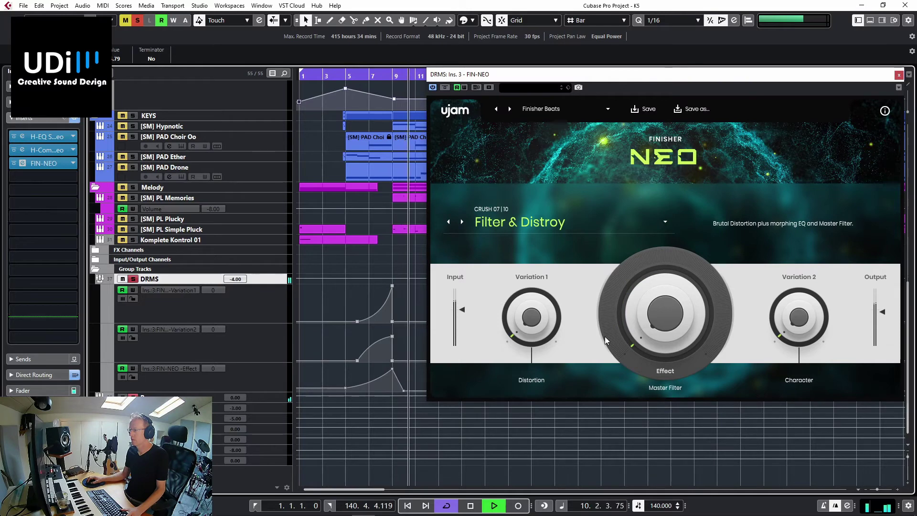
key("space")
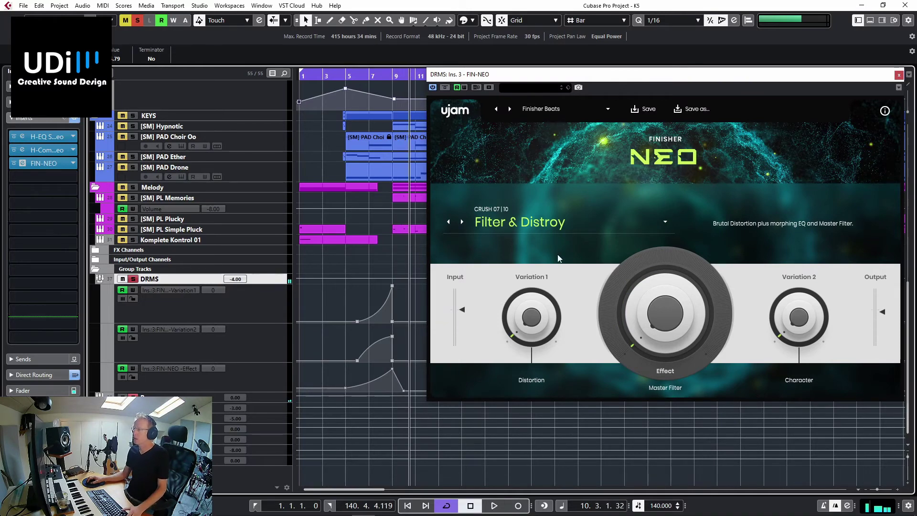
Change the drum effect to the Swirl category's Synth Wah mode and audition the soloed drums from bar 5.
left_click(495, 224)
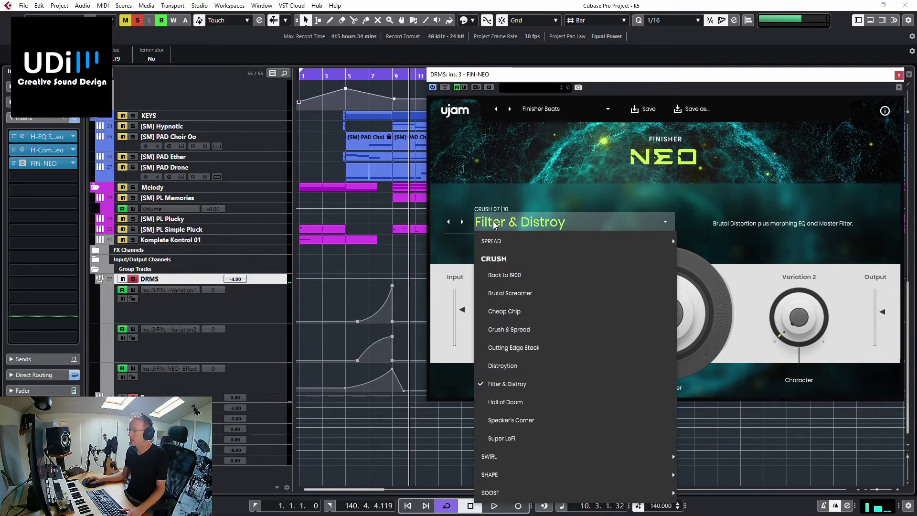
mouse_move(533, 459)
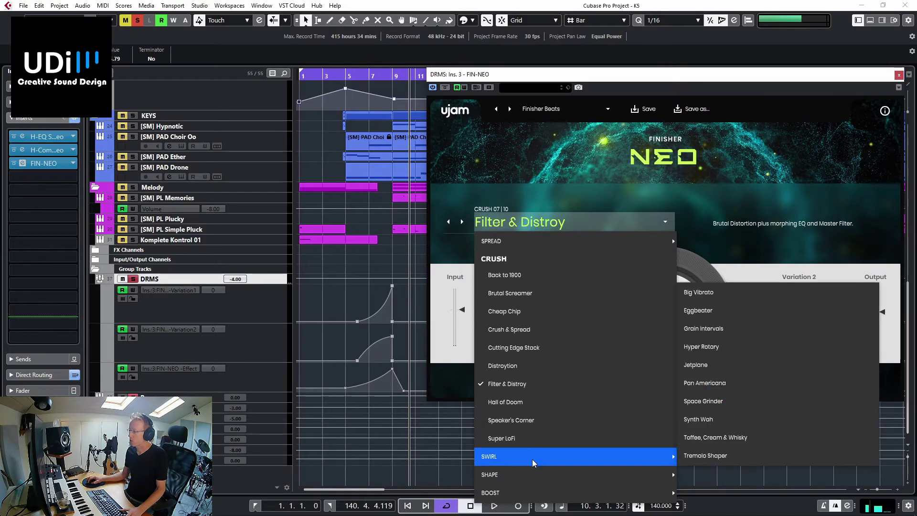
left_click(711, 420)
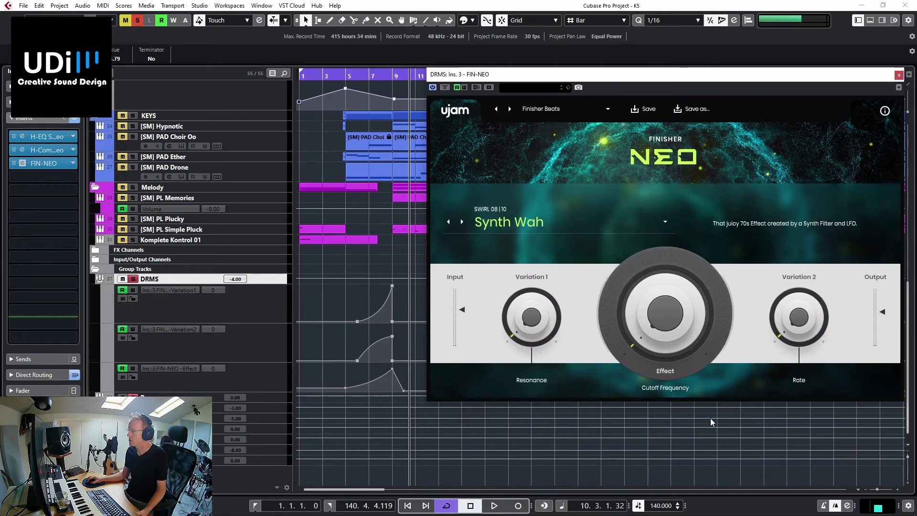
double_click(345, 76)
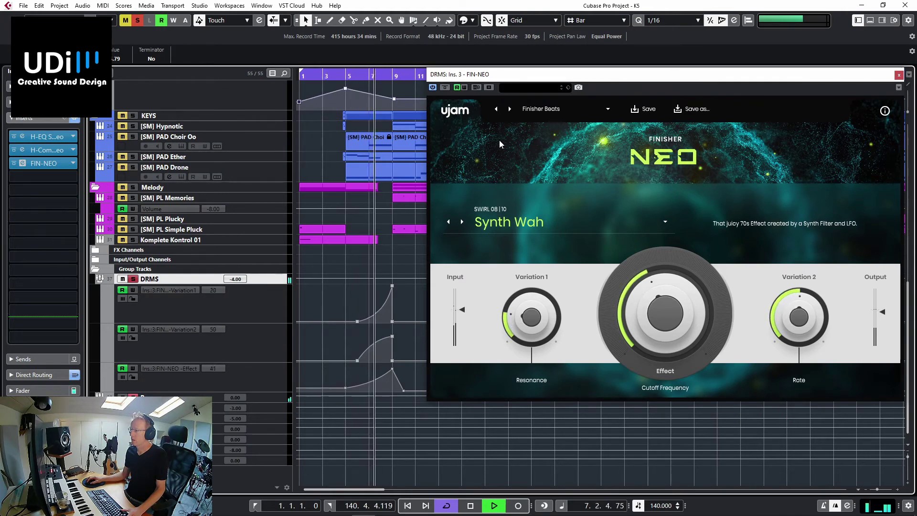
key("space")
Clear all solos and play the full mix through the drum automation to hear Synth Wah in context.
left_click(138, 22)
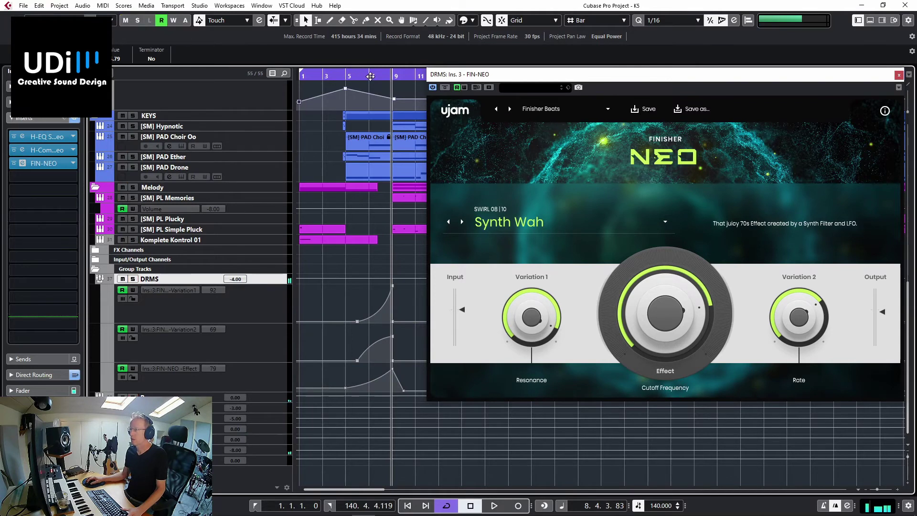
left_click(354, 76)
key("space")
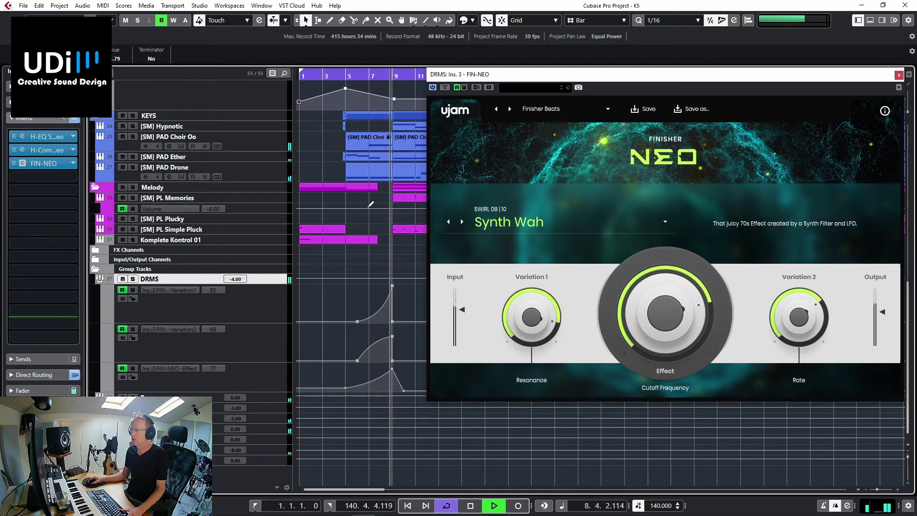
key("space")
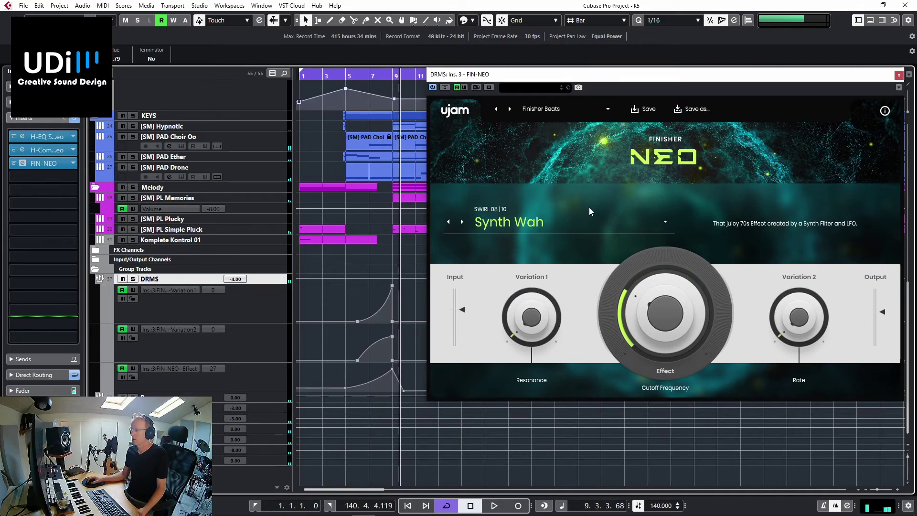
Switch the drum effect to the Boost category's Finisher: Beats mode and audition the full mix from bar 6.
left_click(482, 222)
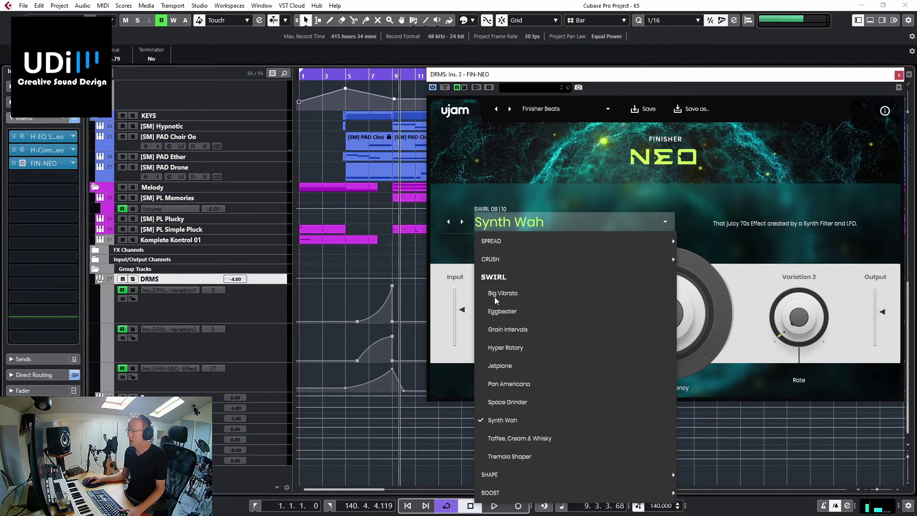
mouse_move(503, 494)
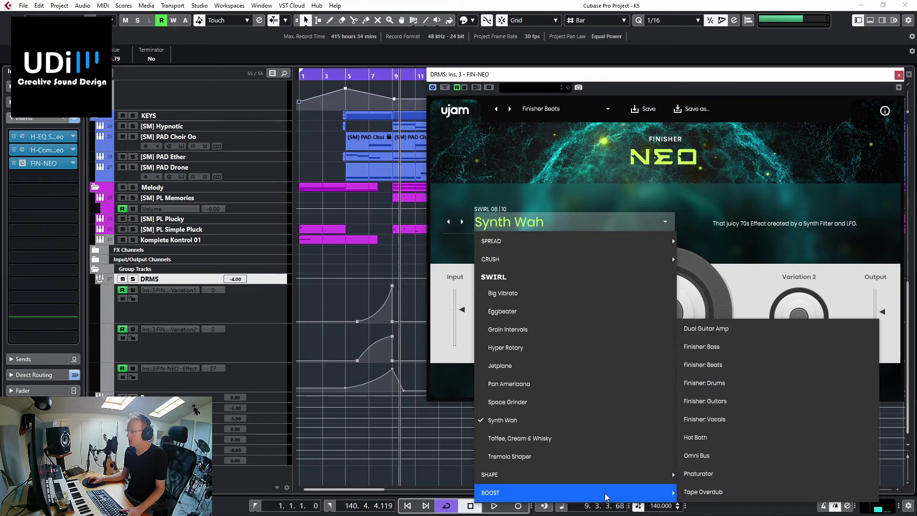
left_click(729, 364)
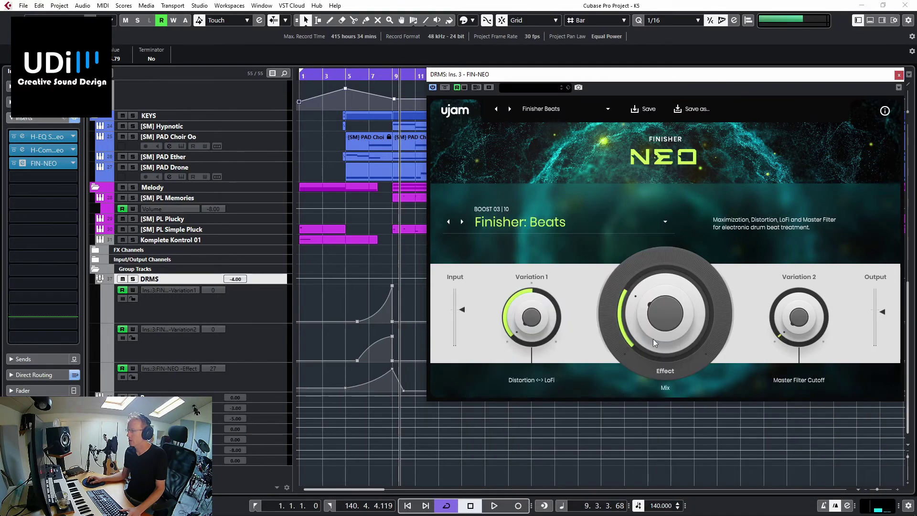
left_click(357, 75)
key("space")
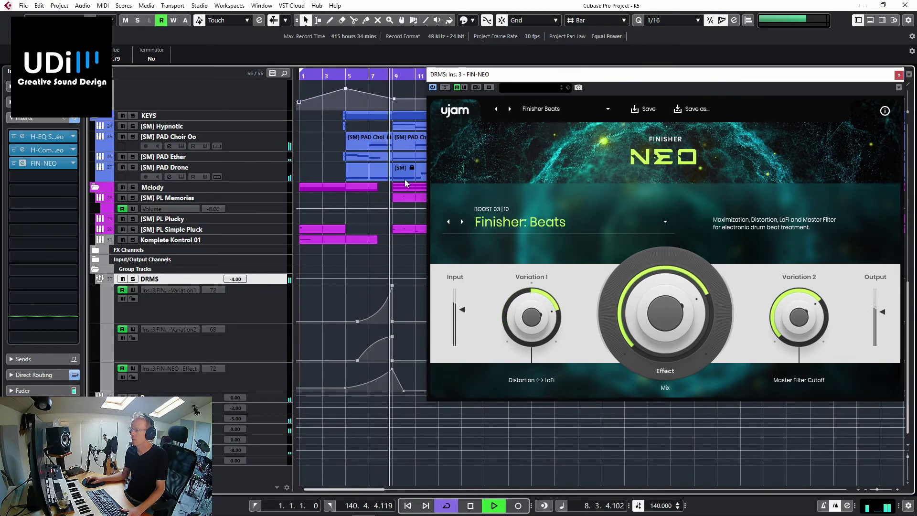
key("space")
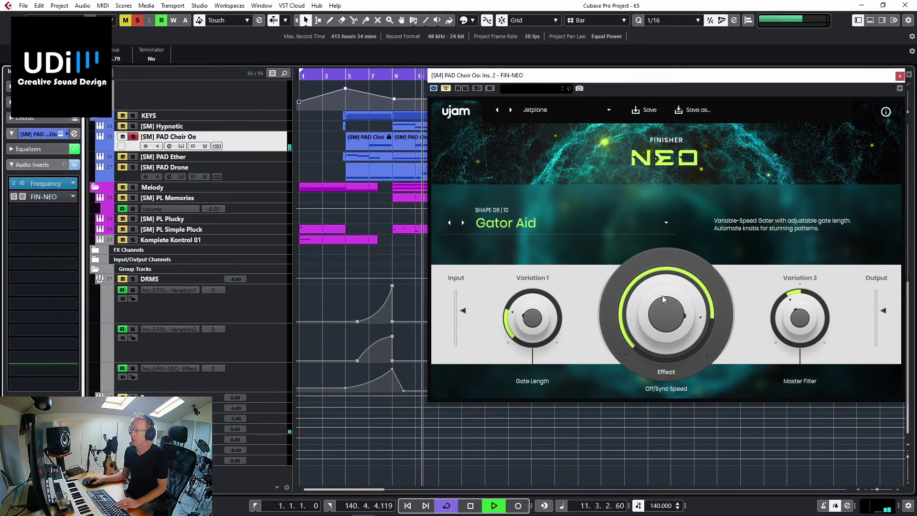
Lower the Gator Aid Effect amount on PAD Choir Oo, reactivate its bypassed FIN-NEO insert and play from bar 9.
left_click_drag(661, 295, 650, 373)
key("space")
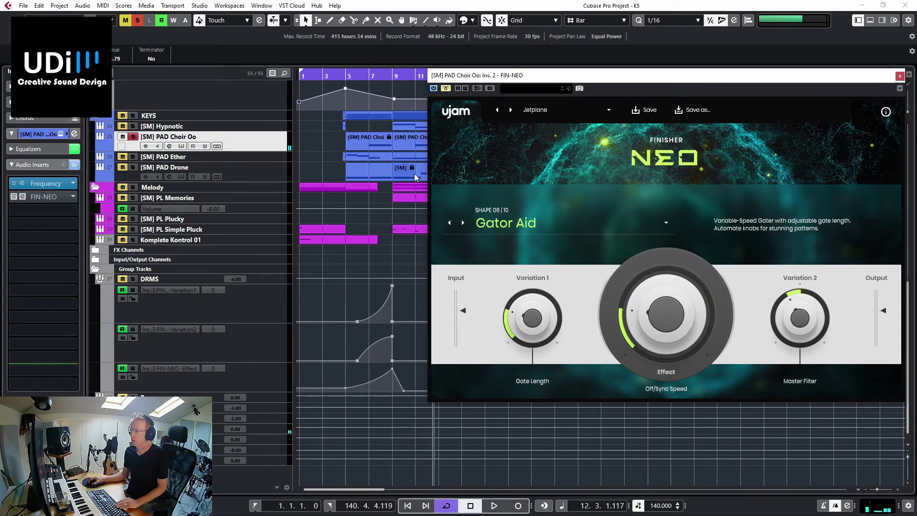
left_click(392, 75)
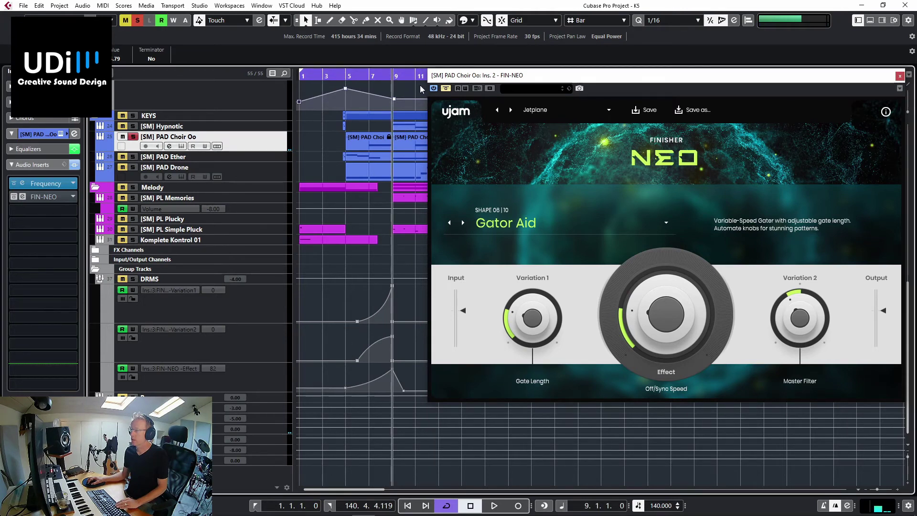
left_click(15, 197)
key("space")
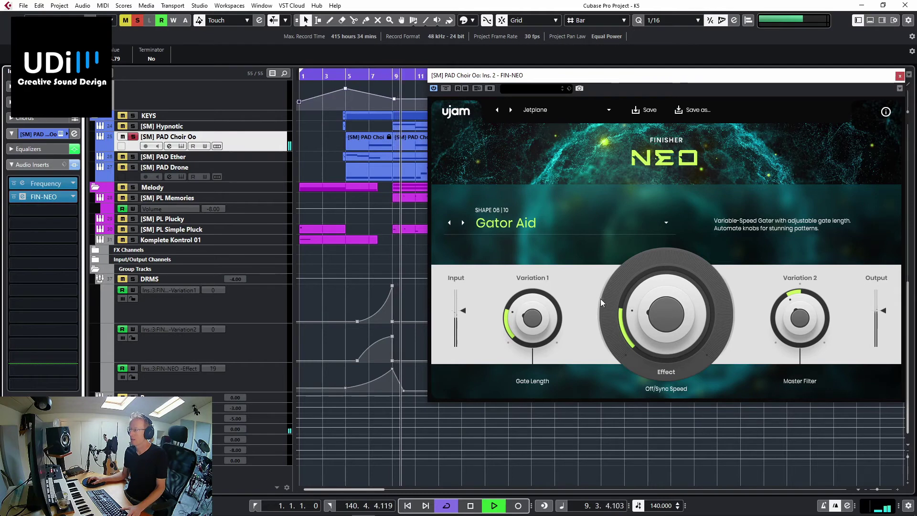
Increase Gator Aid's Gate Length and Effect speed while the choir pad plays, then stop playback.
left_click_drag(528, 308, 522, 268)
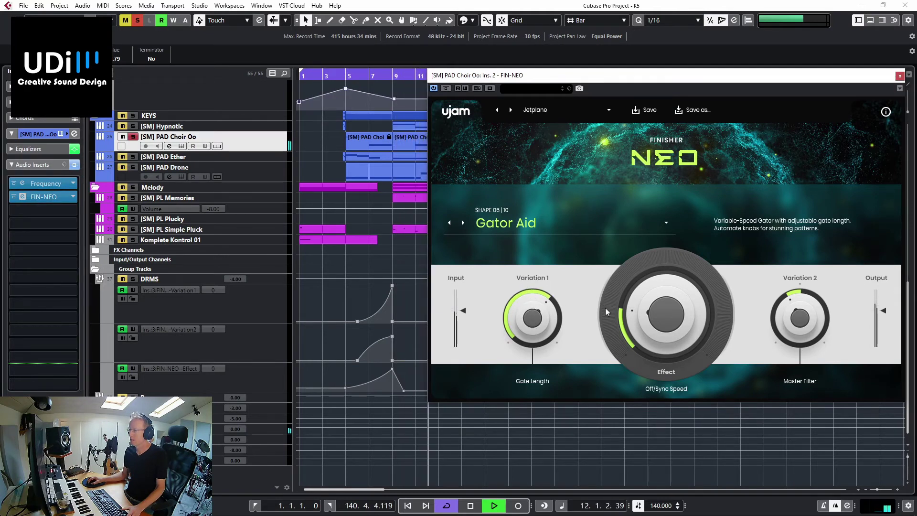
left_click_drag(646, 310, 648, 284)
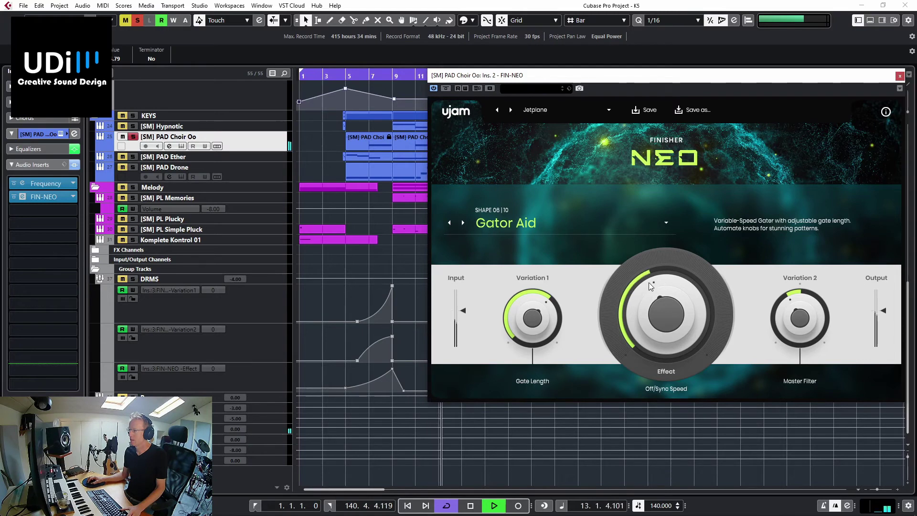
key("space")
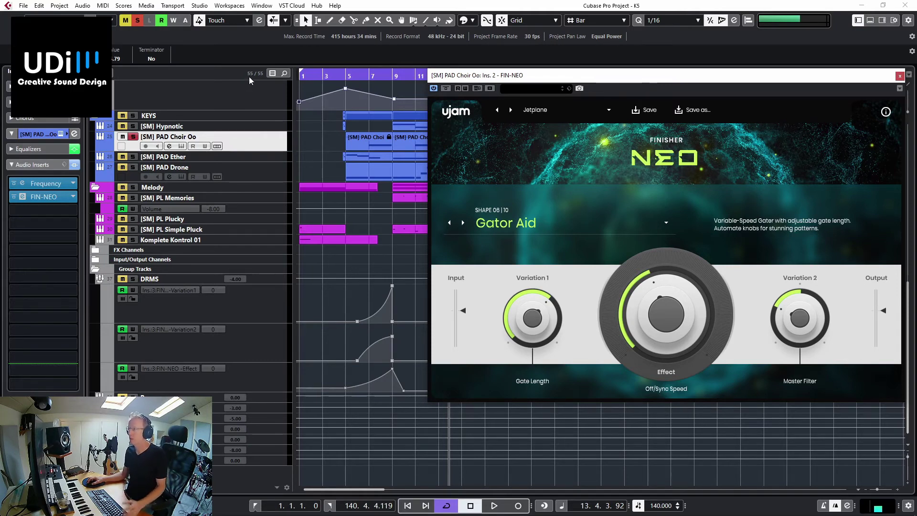
Clear all solos and play the full mix, slightly lowering Gator Aid's Effect speed before stopping.
left_click(138, 20)
key("space")
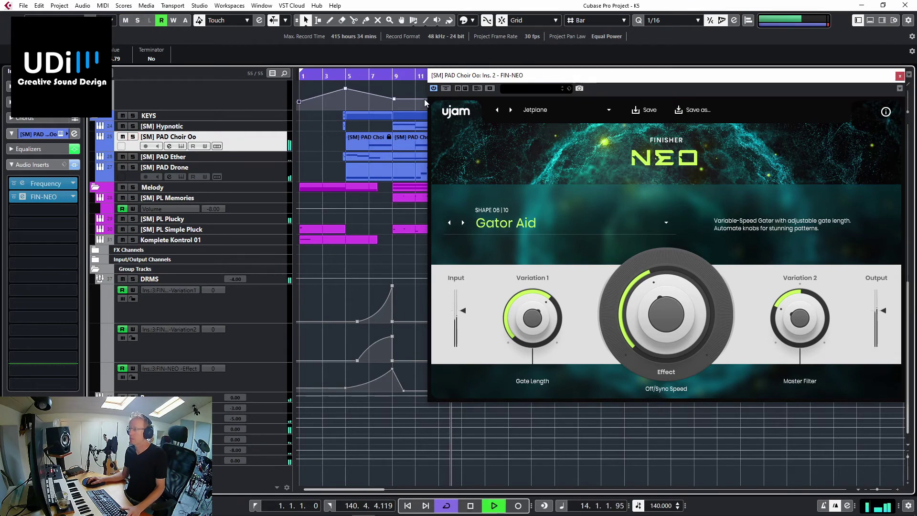
left_click_drag(664, 302, 665, 306)
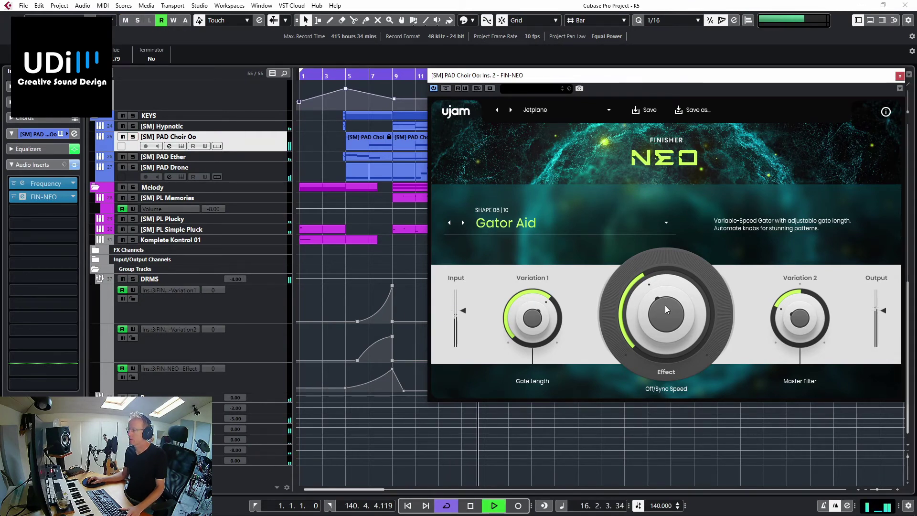
key("space")
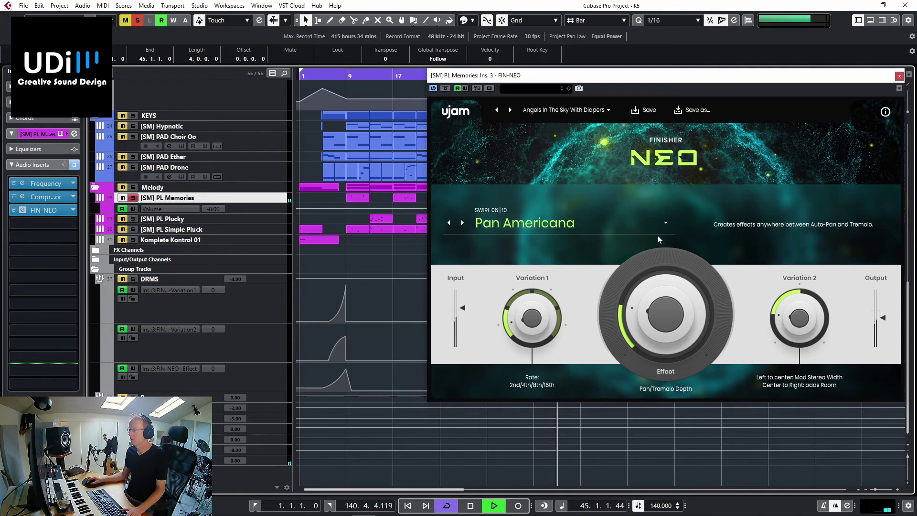
Stop the PL Memories playback and sweep Pan Americana's Variation 2 between stereo width and added room, settling below centre.
key("space")
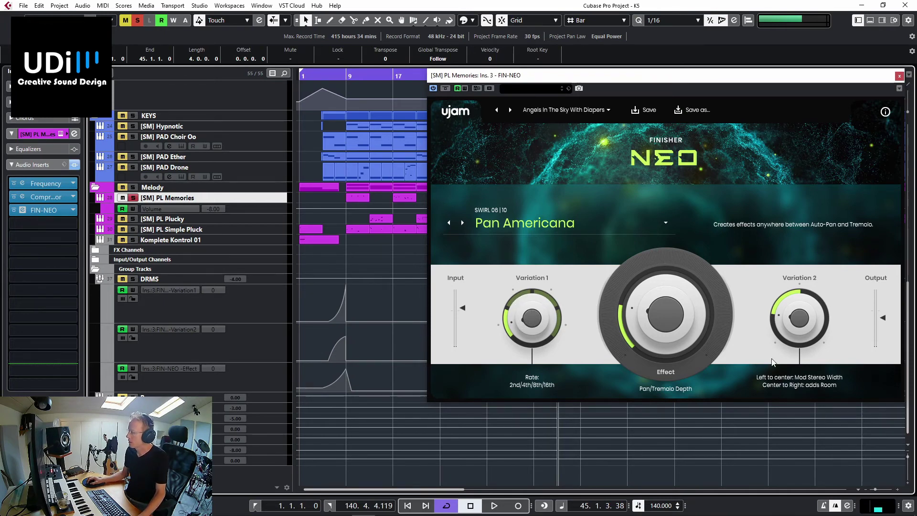
left_click_drag(792, 337, 801, 255)
left_click_drag(781, 289, 783, 314)
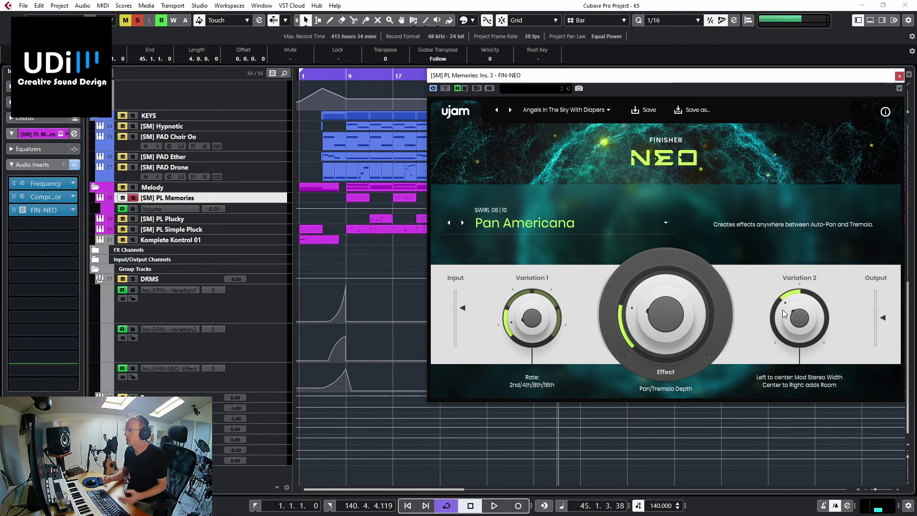
mouse_move(802, 326)
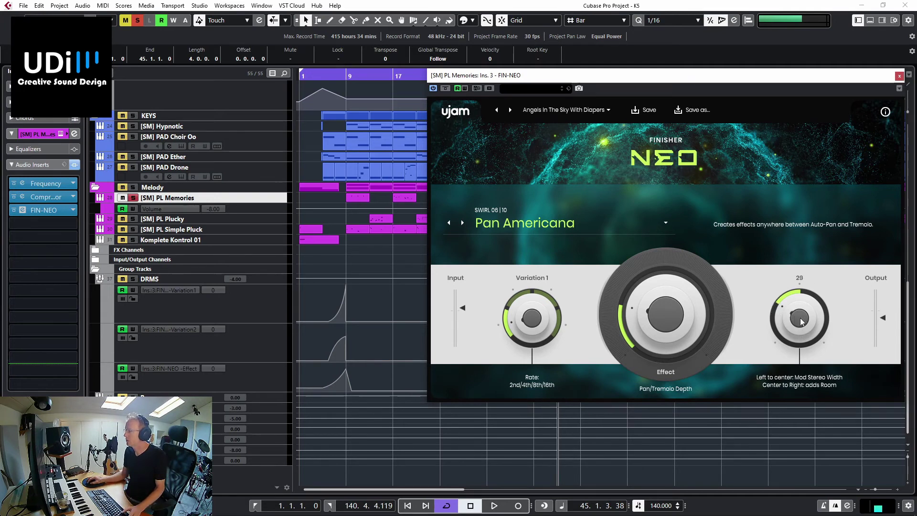
left_click_drag(797, 288, 796, 291)
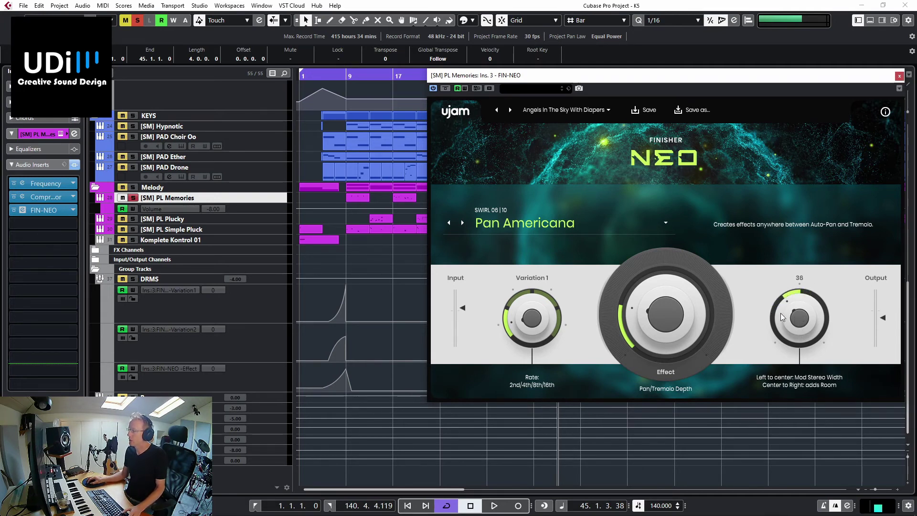
left_click_drag(777, 321, 766, 271)
left_click_drag(752, 330, 755, 314)
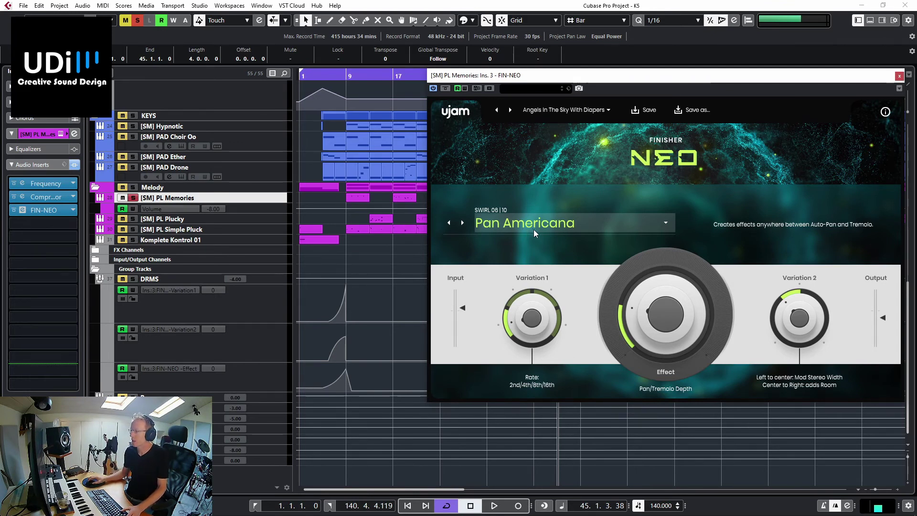
Bypass FIN-NEO on PL Memories, move its window clear of the ruler and play the dry sound from bar 41.
left_click(15, 211)
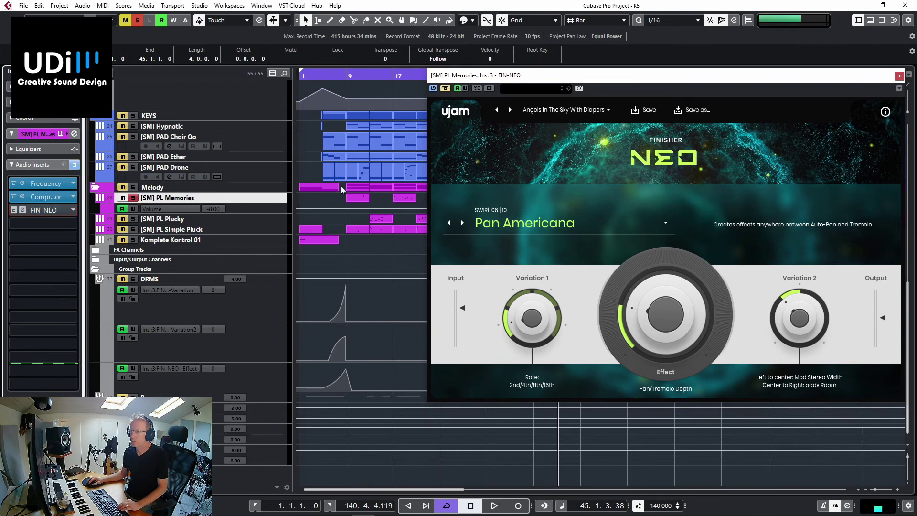
key("space")
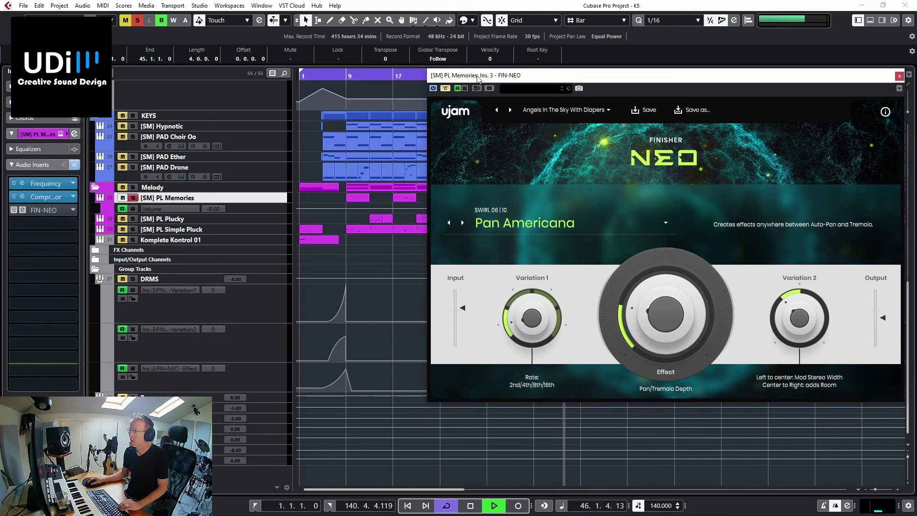
left_click_drag(486, 76, 485, 108)
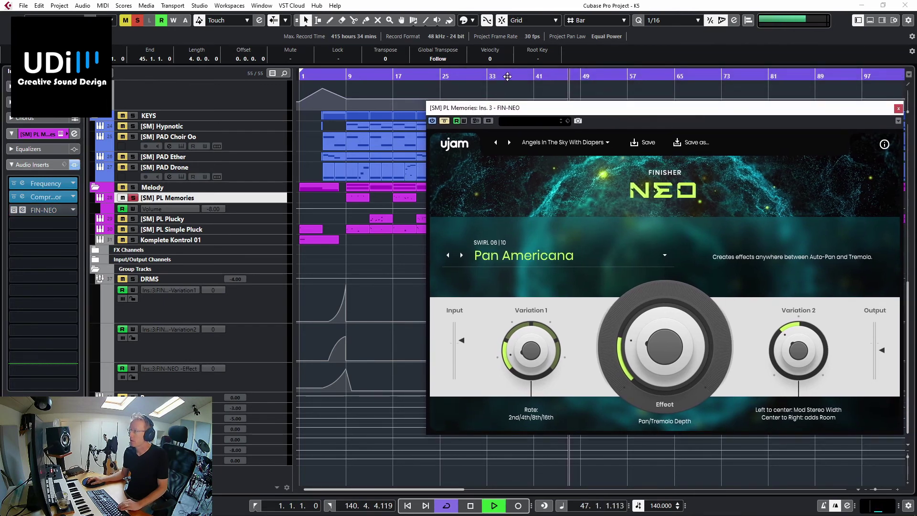
left_click(533, 76)
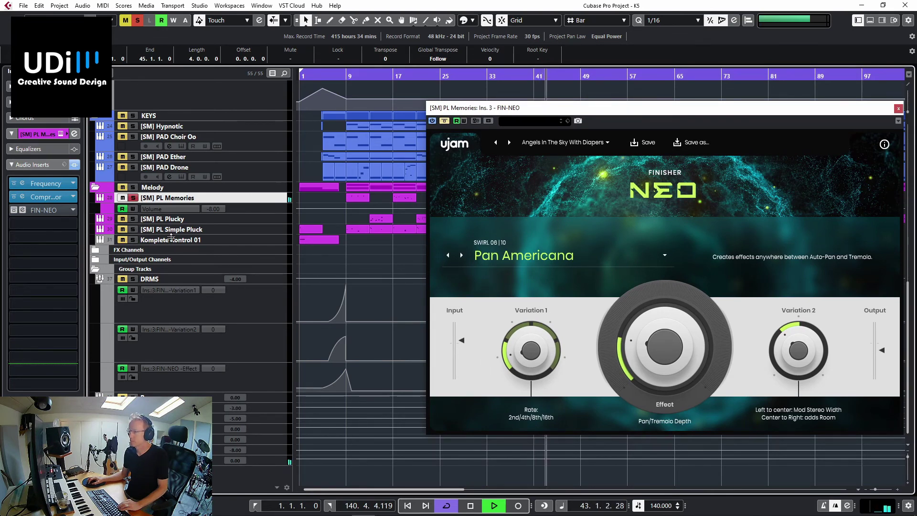
key("space")
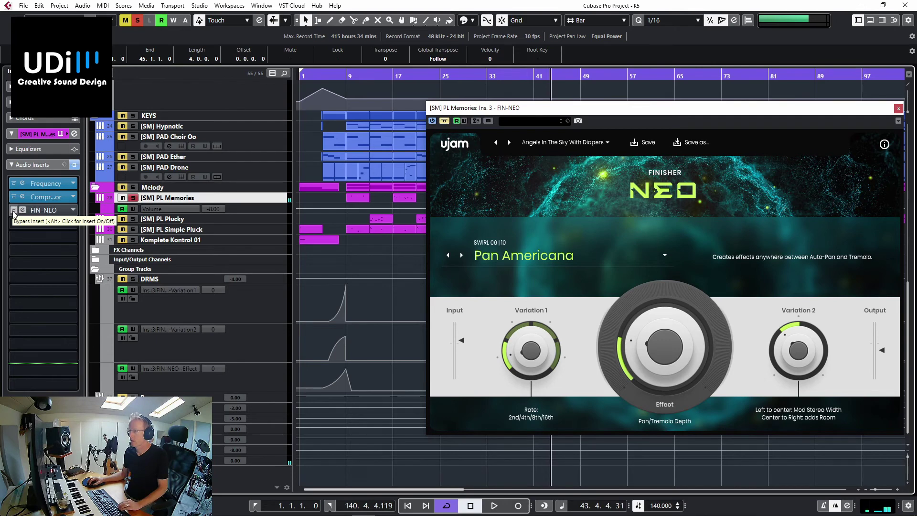
Reactivate FIN-NEO on PL Memories, play from bar 41 and raise the Pan/Tremolo Depth before stopping.
left_click(14, 210)
left_click(534, 76)
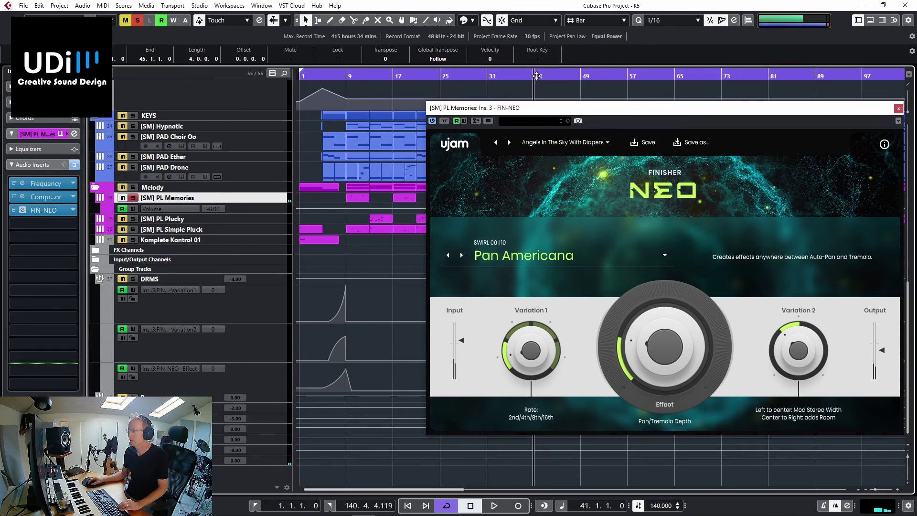
key("space")
left_click_drag(675, 356, 660, 342)
key("space")
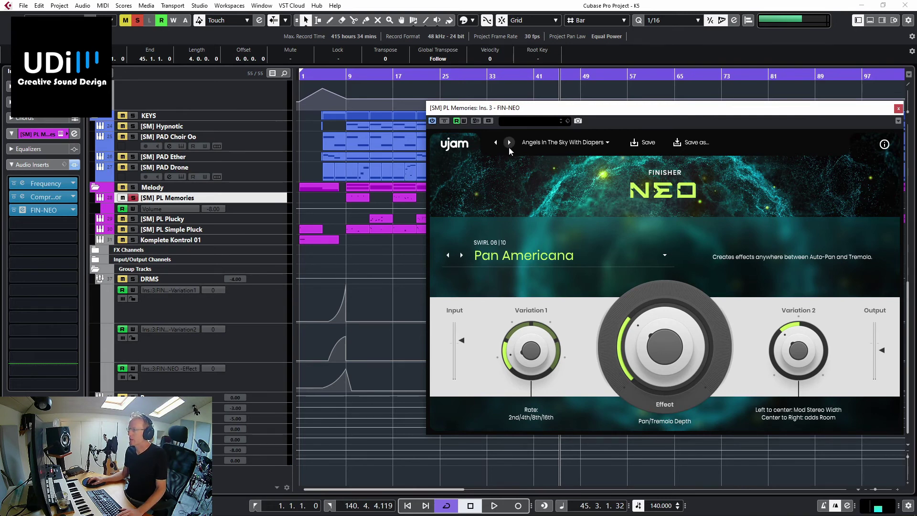
Open the plug-in's preset list and view the factory preset categories.
left_click(569, 142)
mouse_move(560, 153)
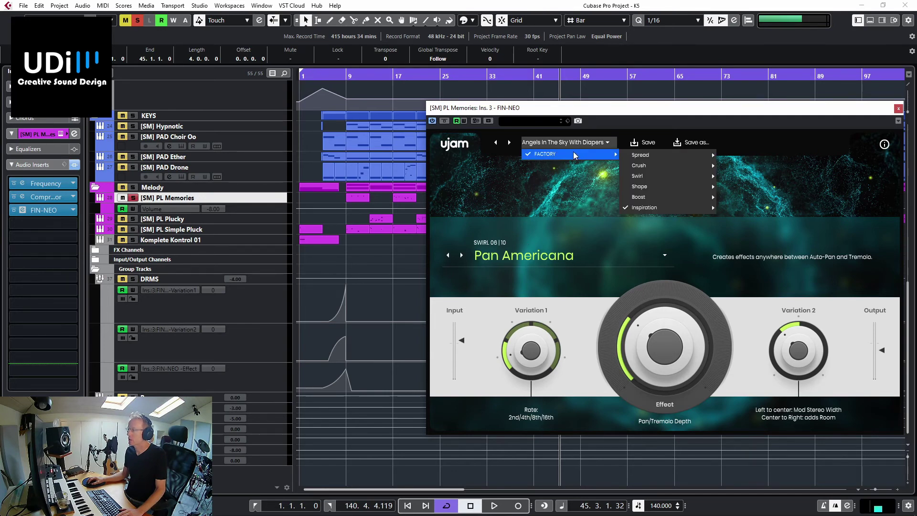
mouse_move(640, 177)
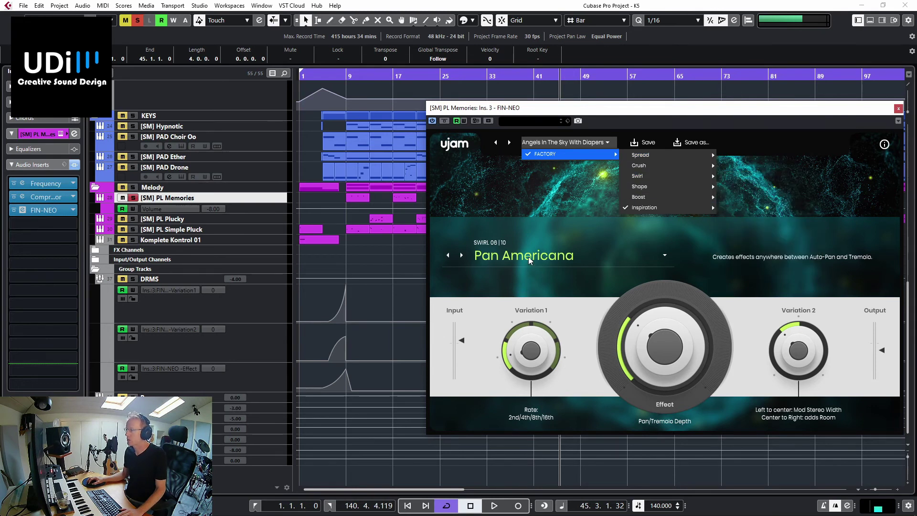
Load the factory Inspiration preset Bits To Pieces and play PL Memories through it from bar 41.
mouse_move(665, 188)
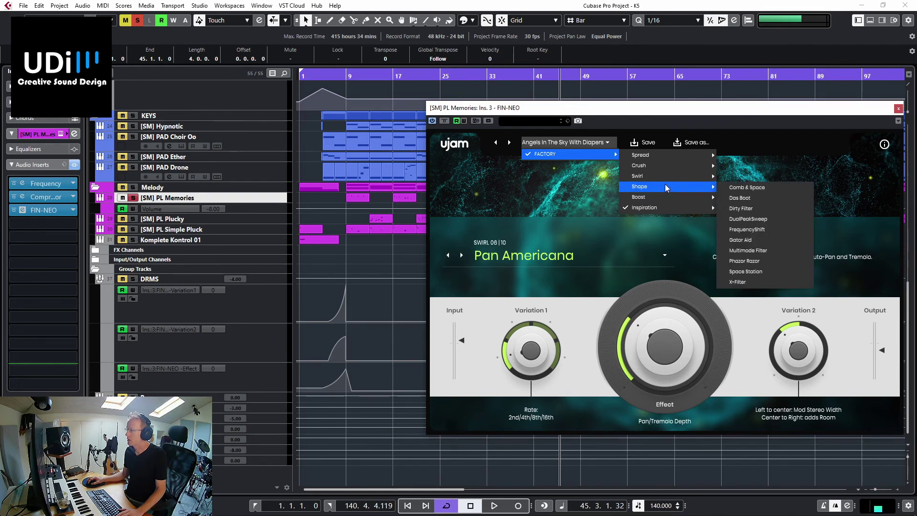
mouse_move(660, 210)
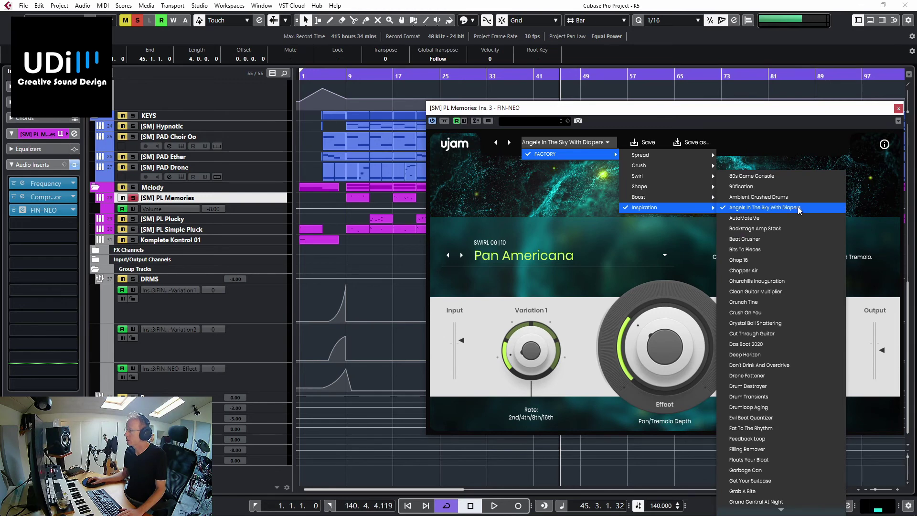
left_click(753, 251)
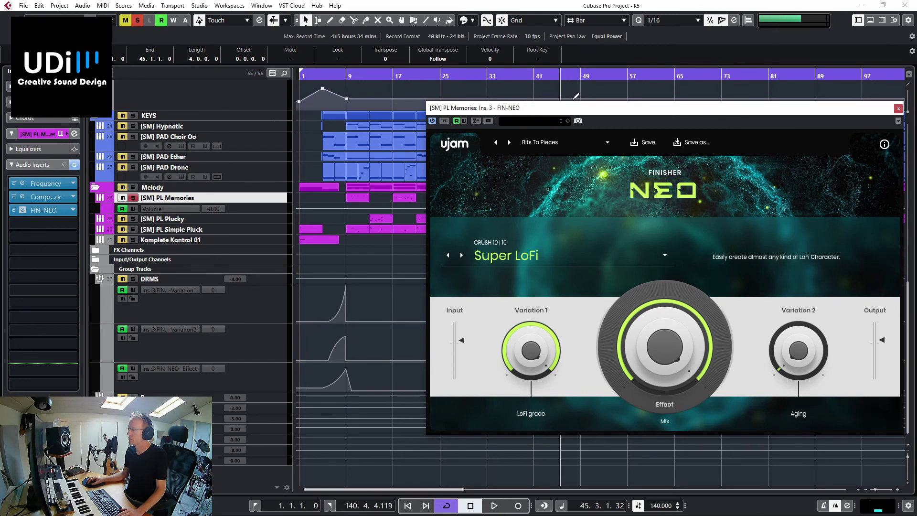
left_click(549, 79)
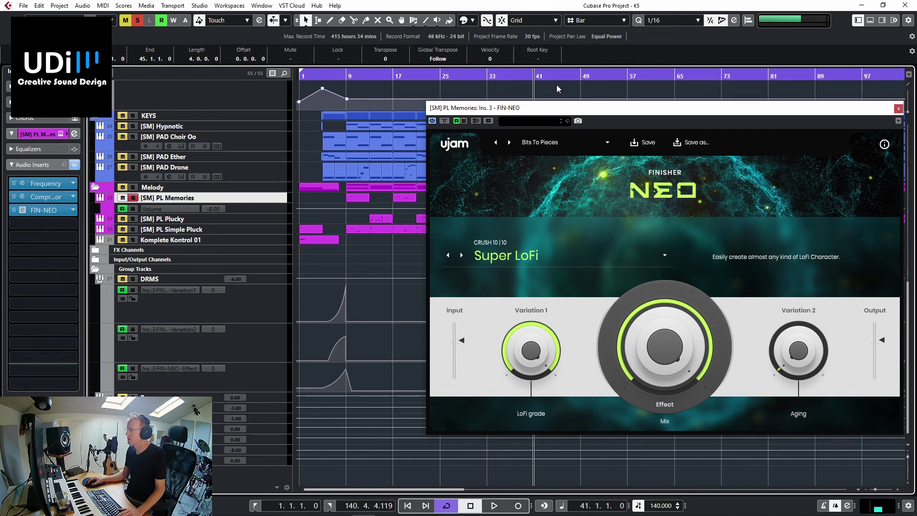
key("space")
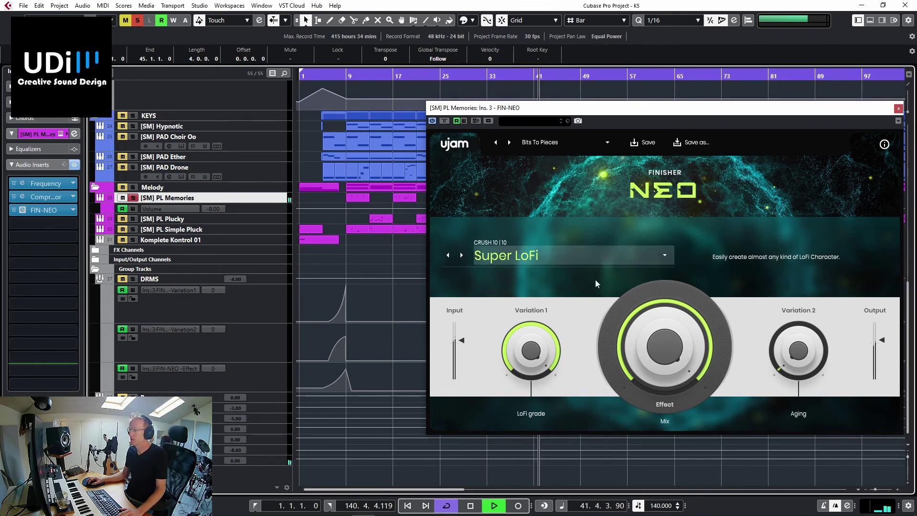
Lower the Super LoFi Mix to 56 and raise Aging well past centre during playback before stopping.
left_click_drag(678, 351, 671, 388)
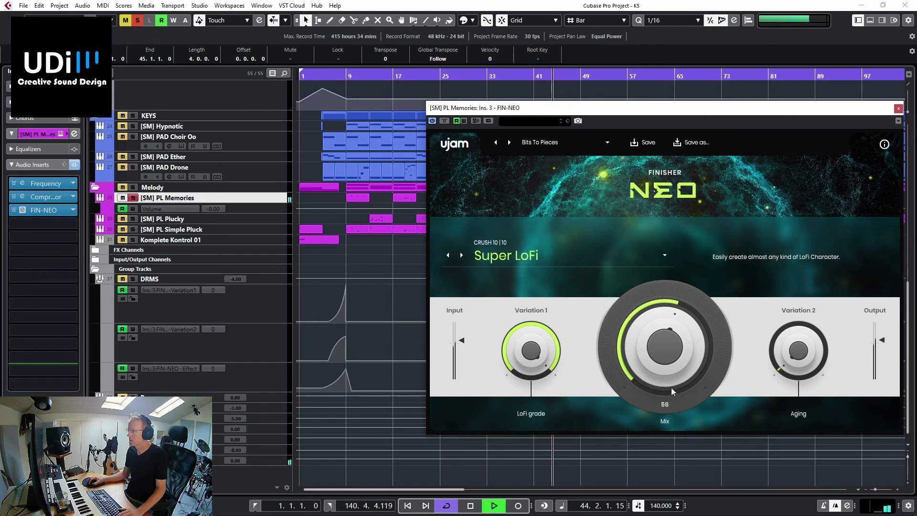
left_click_drag(805, 376, 799, 280)
key("space")
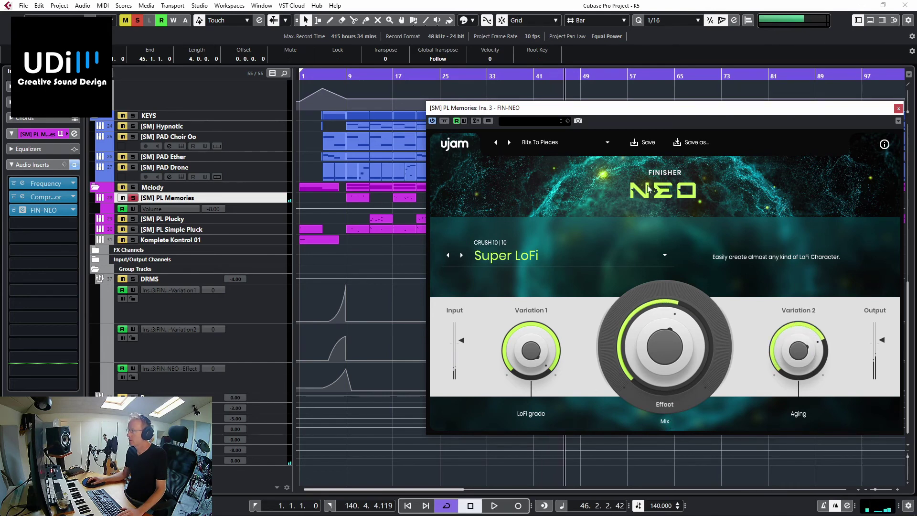
Load the factory Swirl preset Toffee, Cream & Whisky and play PL Memories through it from bar 41.
left_click(538, 143)
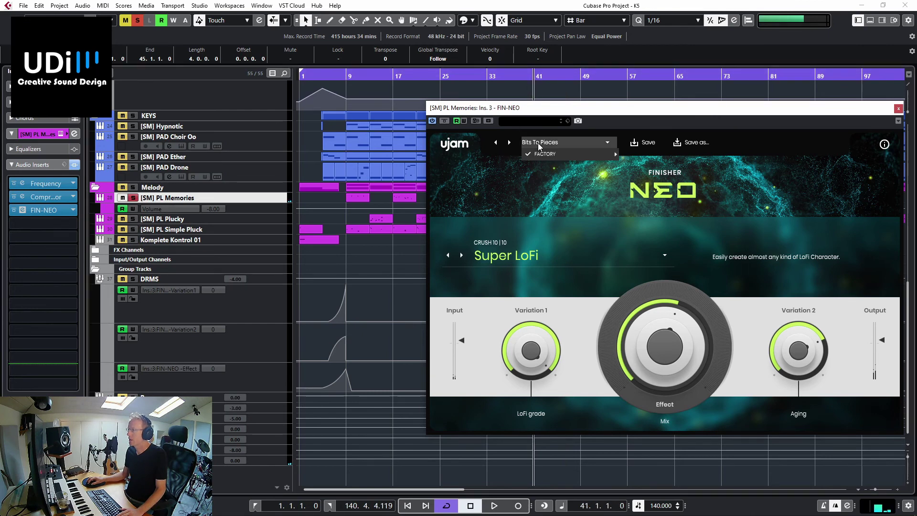
mouse_move(543, 154)
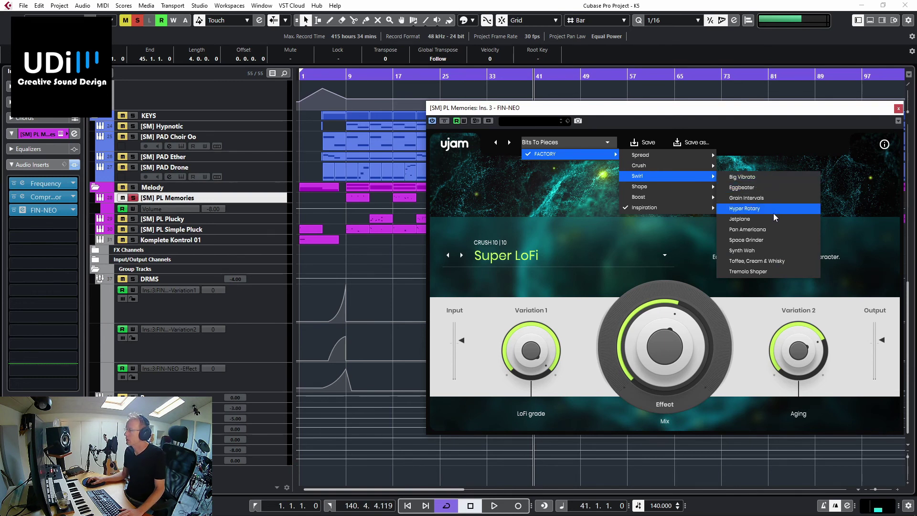
left_click(772, 263)
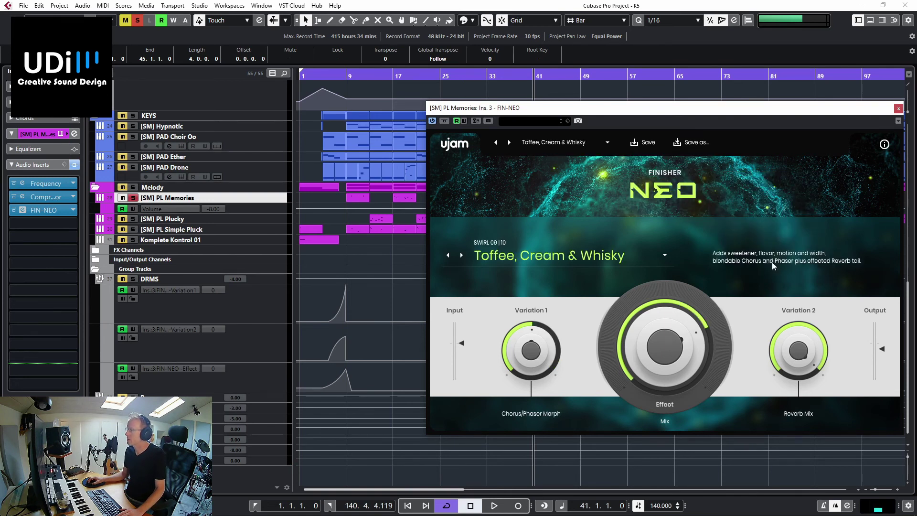
key("space")
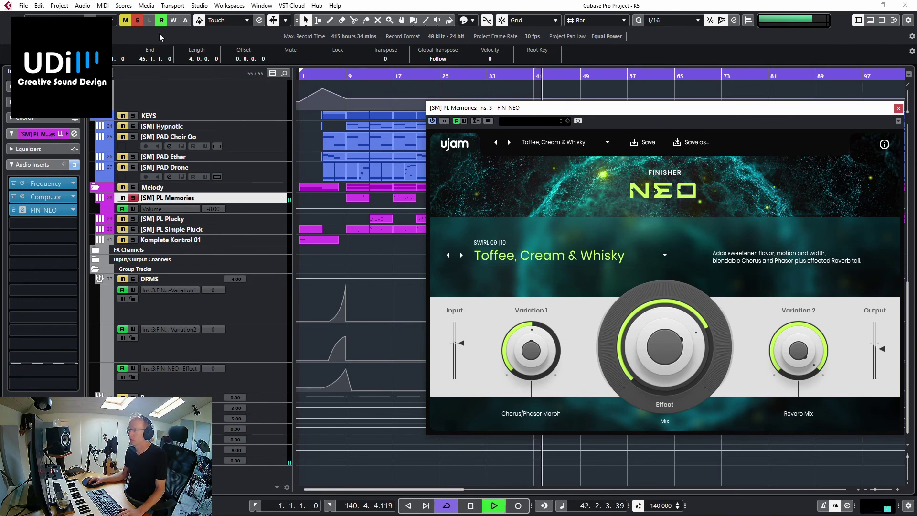
Unsolo PL Memories, lower Reverb Mix to about 73 and sweep Chorus/Phaser Morph down to 23 and back above centre.
key("s")
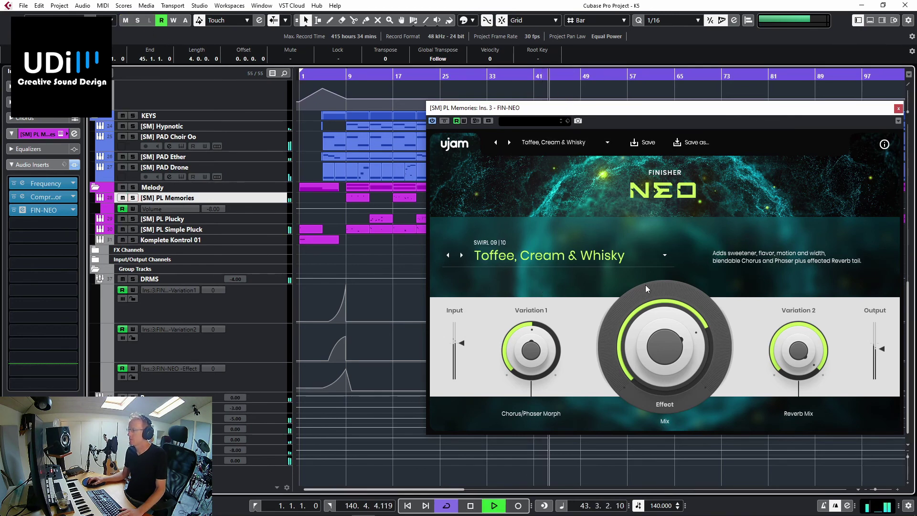
left_click_drag(789, 340, 790, 371)
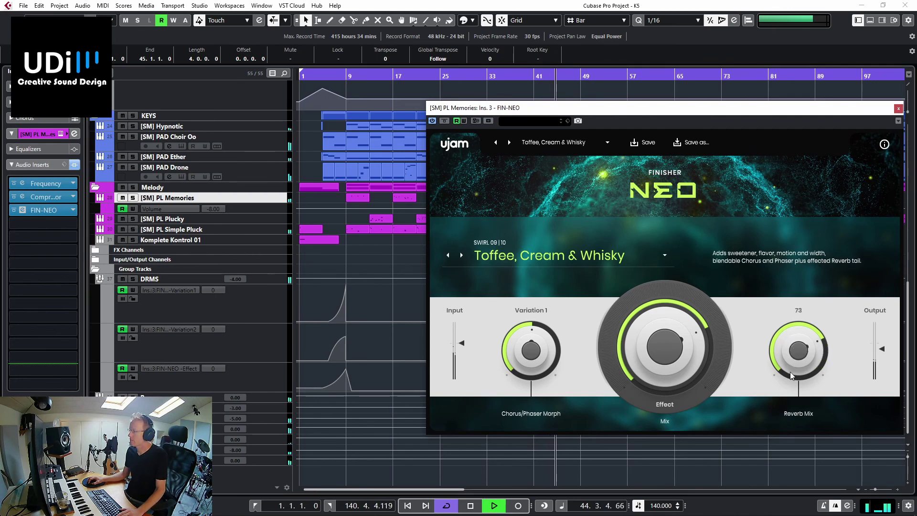
mouse_move(531, 362)
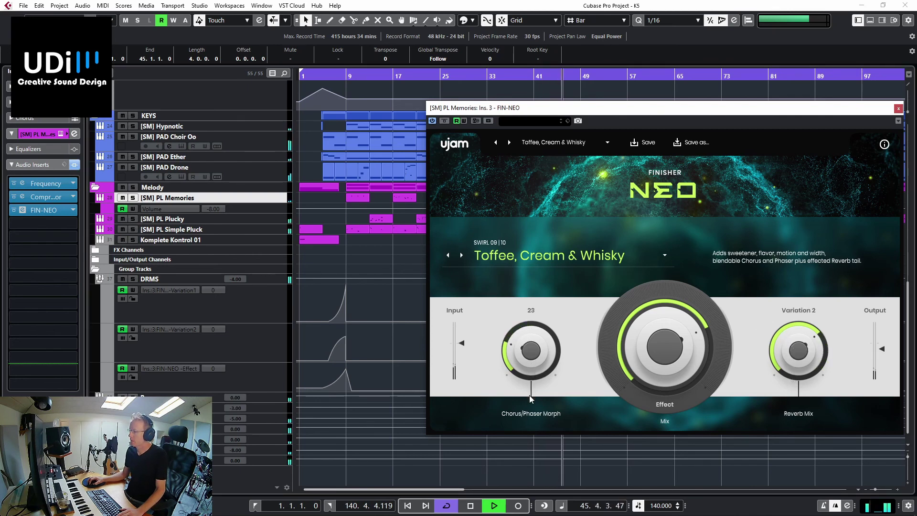
left_click_drag(531, 362, 531, 351)
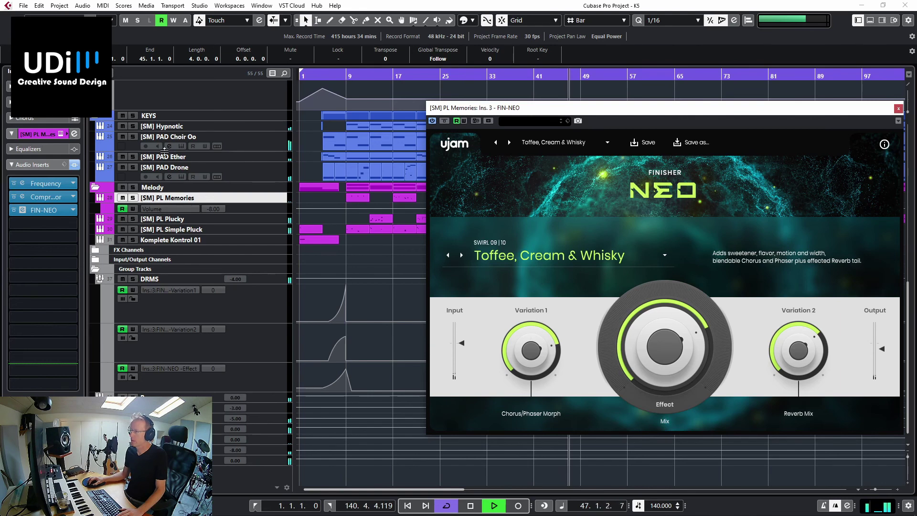
Replay PL Memories soloed from bar 41, lower Chorus/Phaser Morph to about 27 and adjust the Mix amount.
left_click(535, 74)
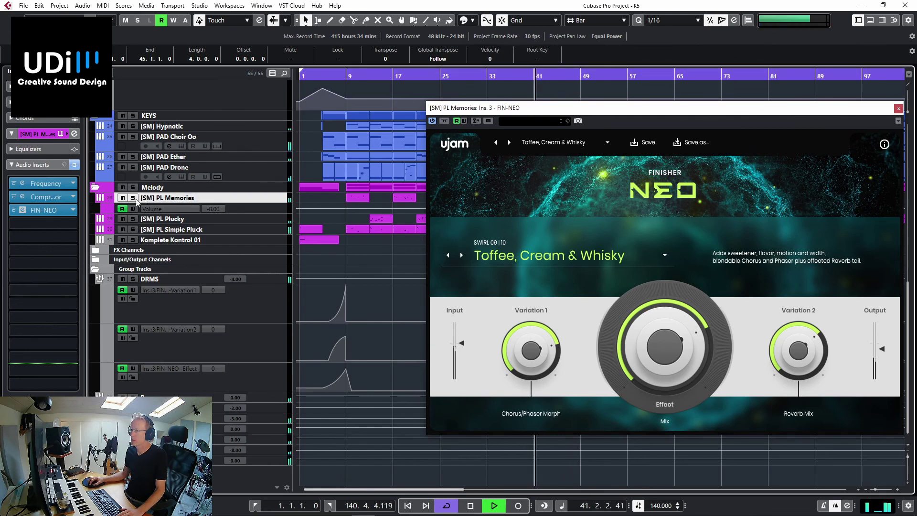
key("s")
left_click_drag(526, 360, 528, 412)
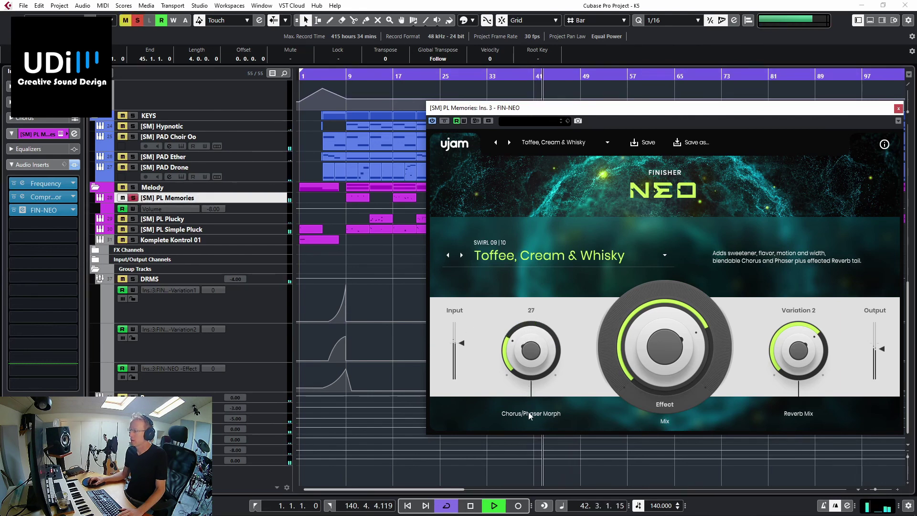
left_click_drag(664, 354, 640, 341)
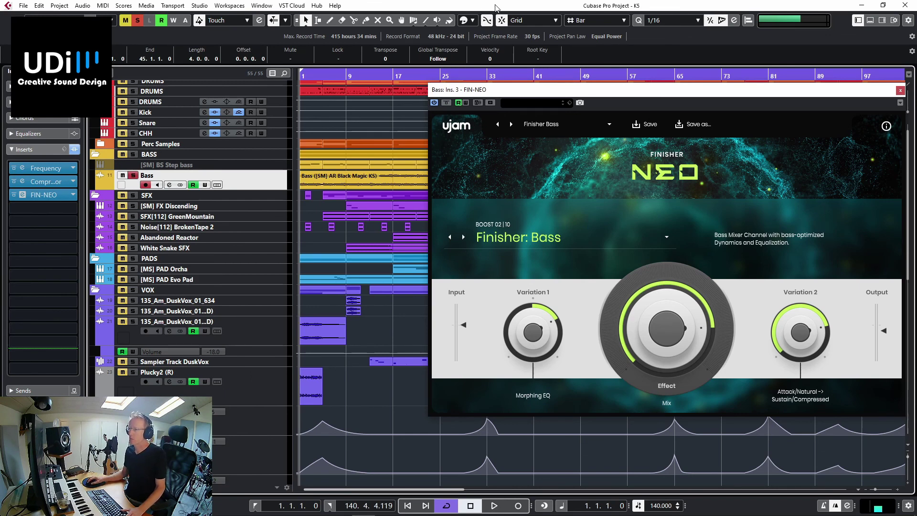
Play the soloed Bass track and compare its sound with FIN-NEO bypassed and active before stopping.
key("space")
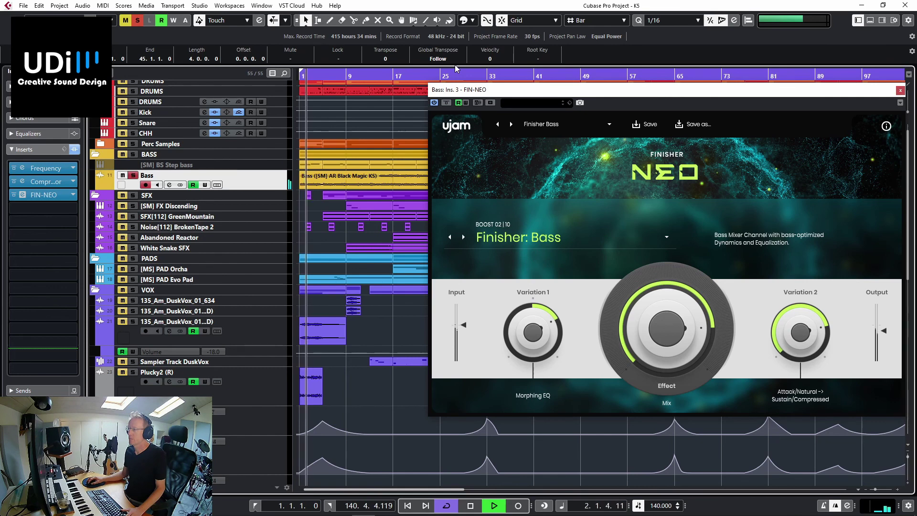
left_click(446, 102)
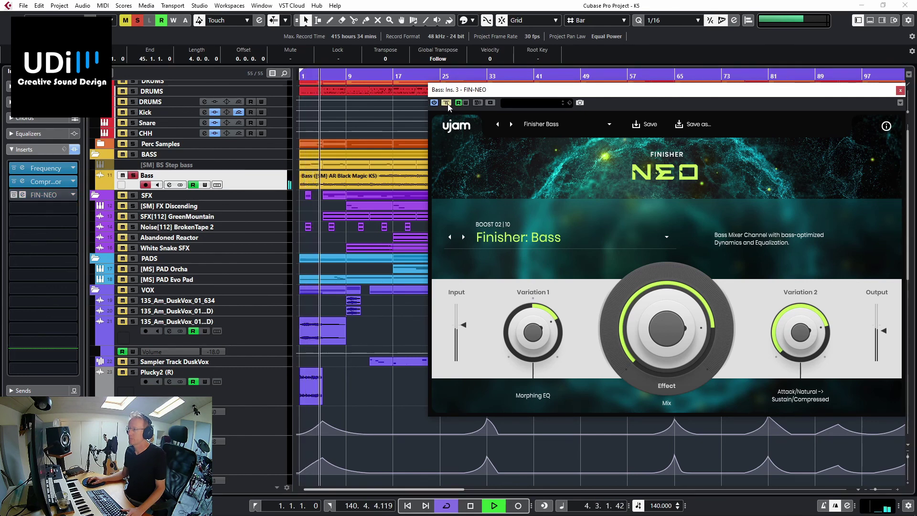
left_click(447, 103)
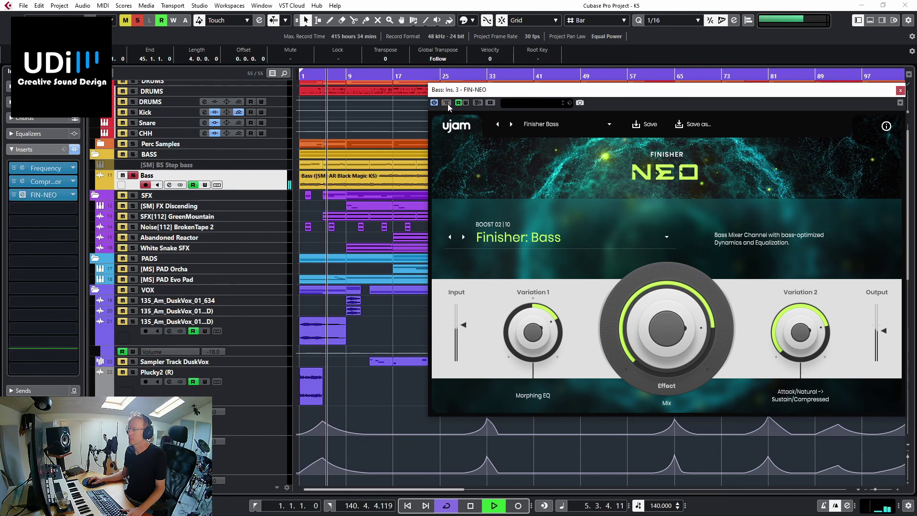
key("space")
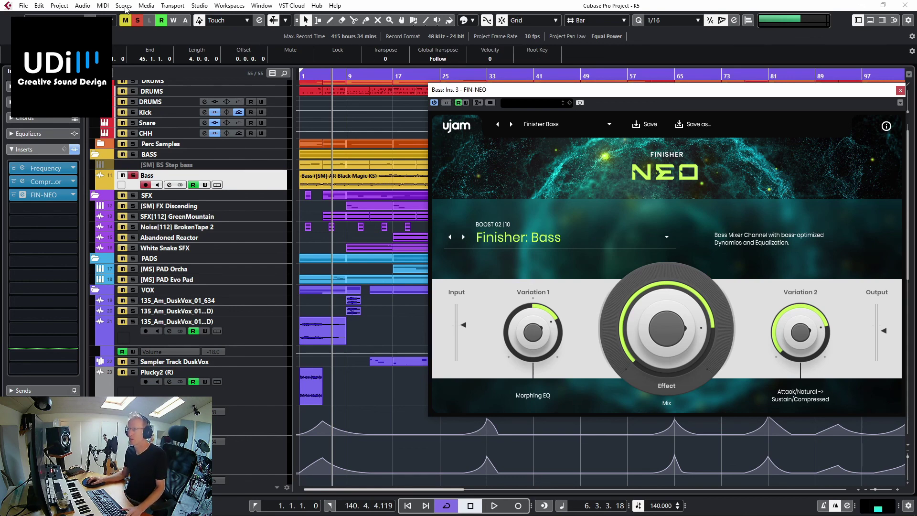
Play the full arrangement with all solos cleared, set the Finisher: Bass Mix to 78 and raise its Output slightly.
left_click(139, 22)
key("space")
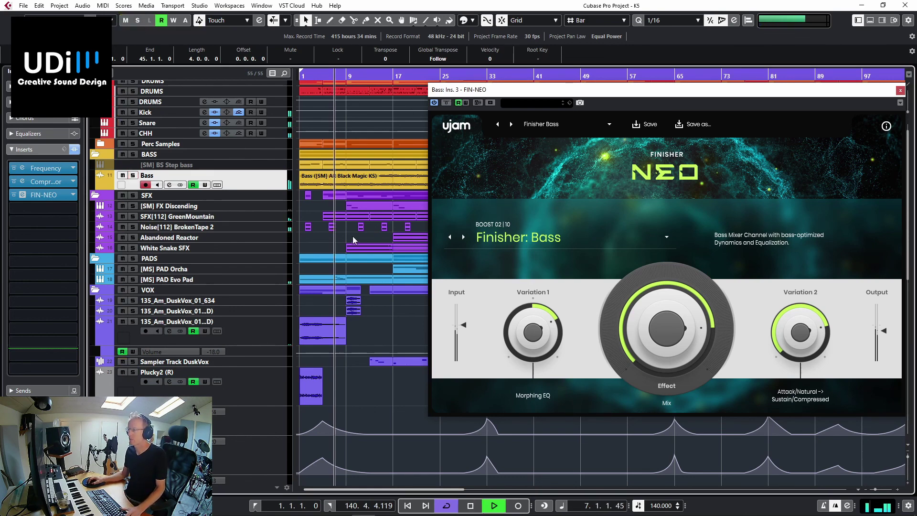
left_click_drag(634, 299, 637, 306)
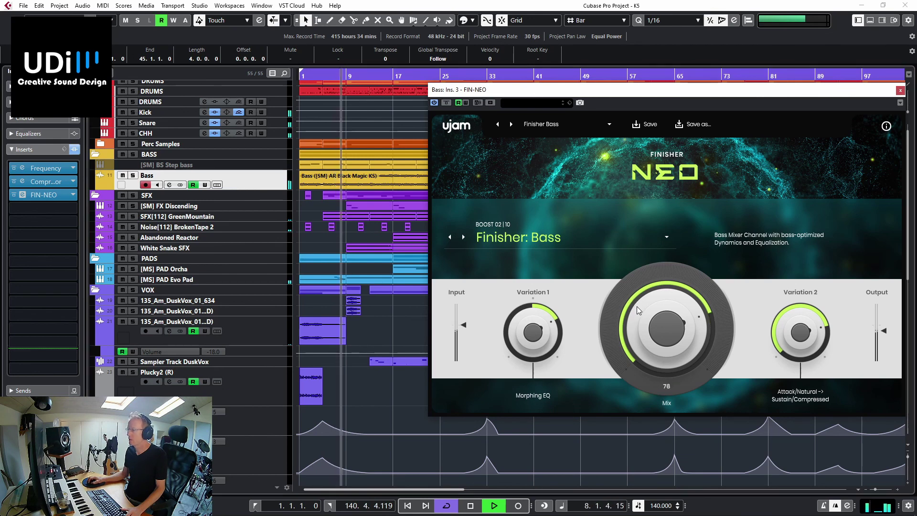
left_click_drag(884, 331, 886, 327)
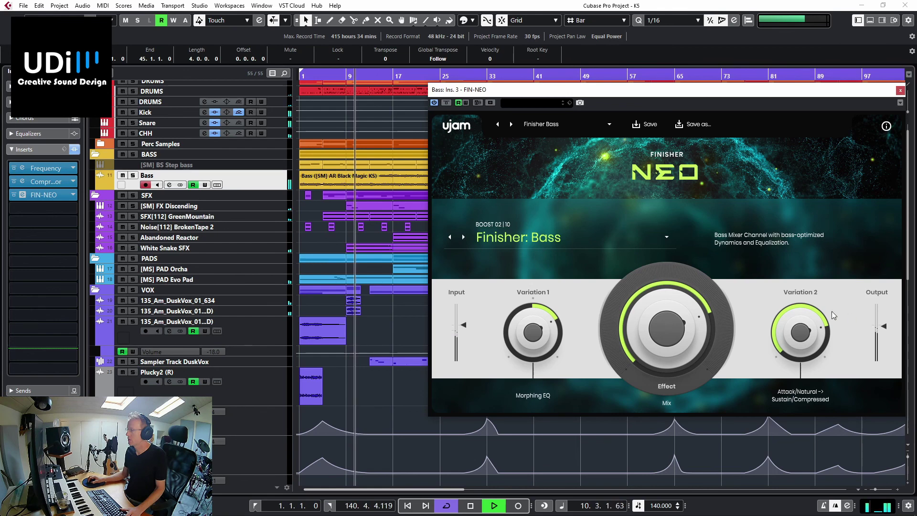
Solo the Bass track during playback, bypass and reactivate FIN-NEO to compare the sound, and stop.
key("s")
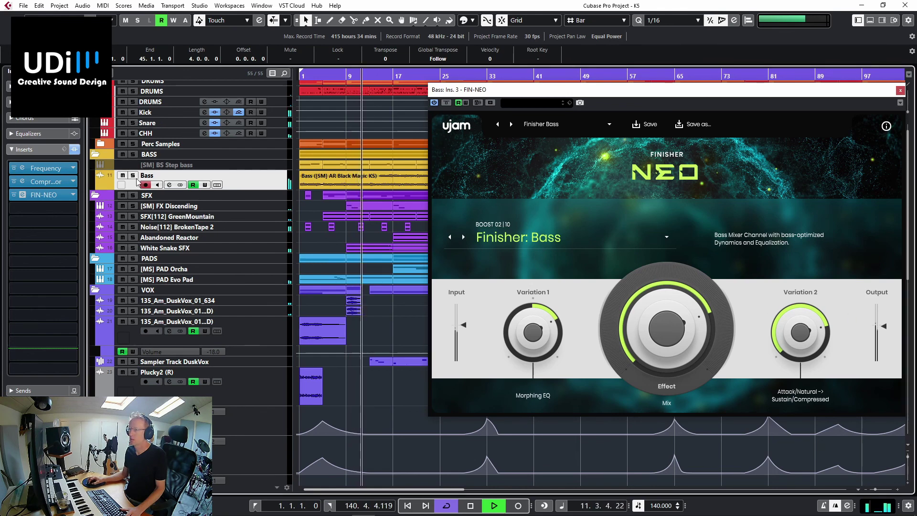
left_click(448, 103)
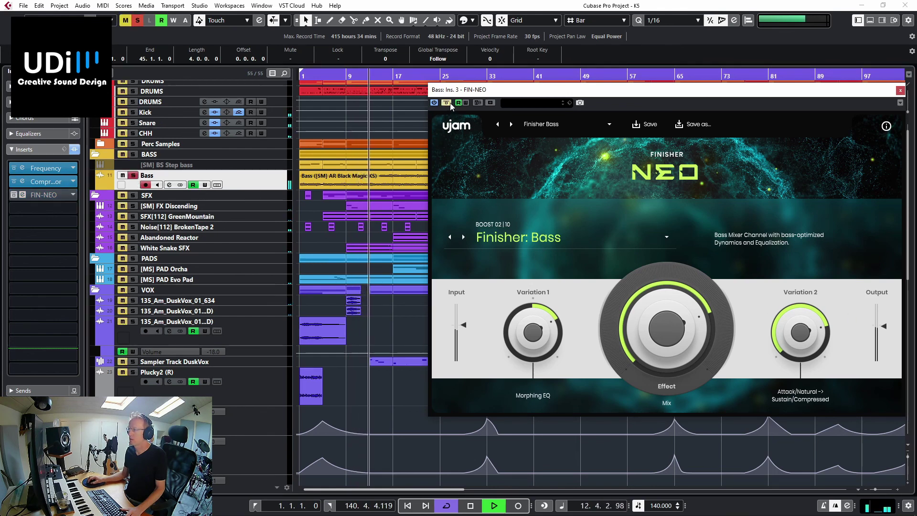
left_click(449, 103)
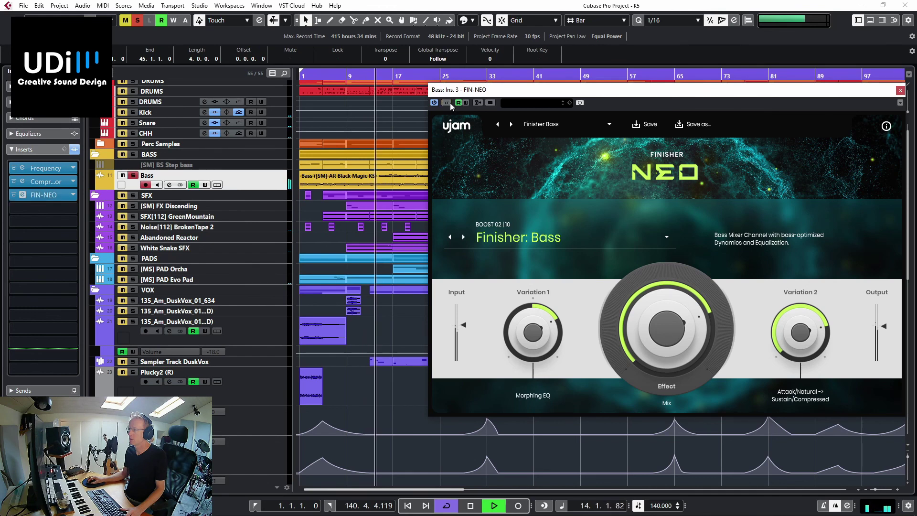
key("space")
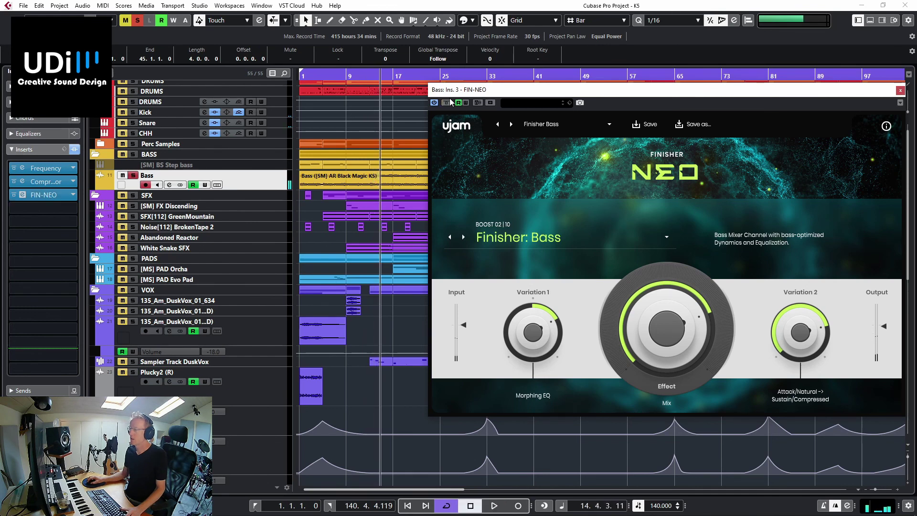